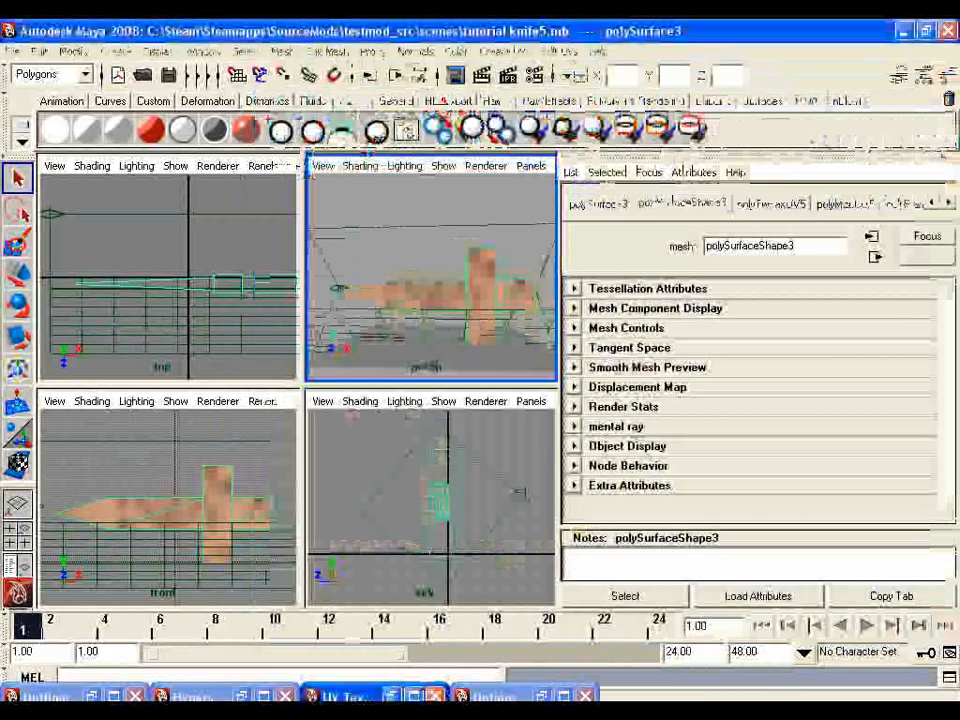
{"action": "mouse_move", "coordinate": [430, 280]}
{"action": "left_mouse_down", "text": "alt"}
{"action": "mouse_move", "coordinate": [440, 300]}
{"action": "mouse_move", "coordinate": [430, 280]}
{"action": "left_mouse_up", "text": "alt"}
{"action": "left_click", "coordinate": [203, 51]}
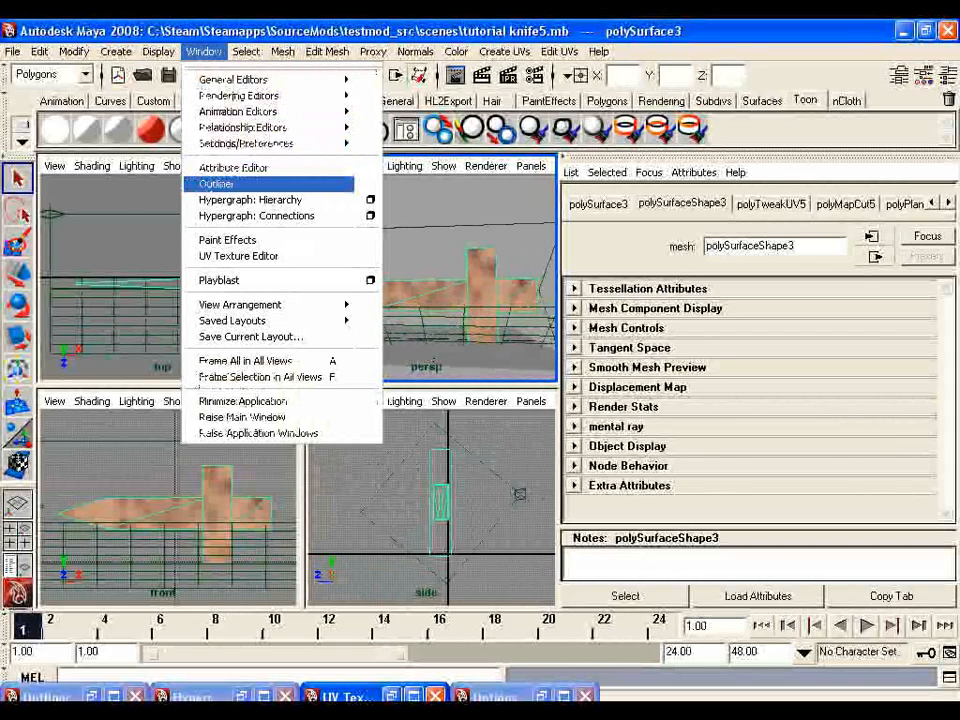
{"action": "left_click", "coordinate": [216, 184]}
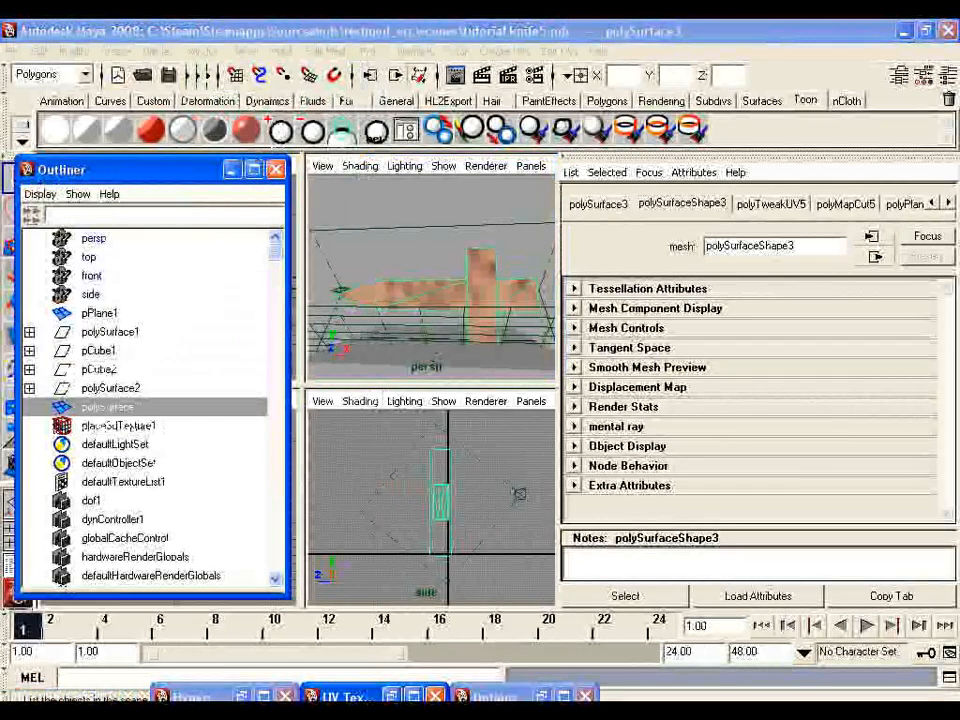
{"action": "left_click", "coordinate": [277, 169]}
Open the Hypershade editor and select the WOOD material
{"action": "left_click", "coordinate": [203, 51]}
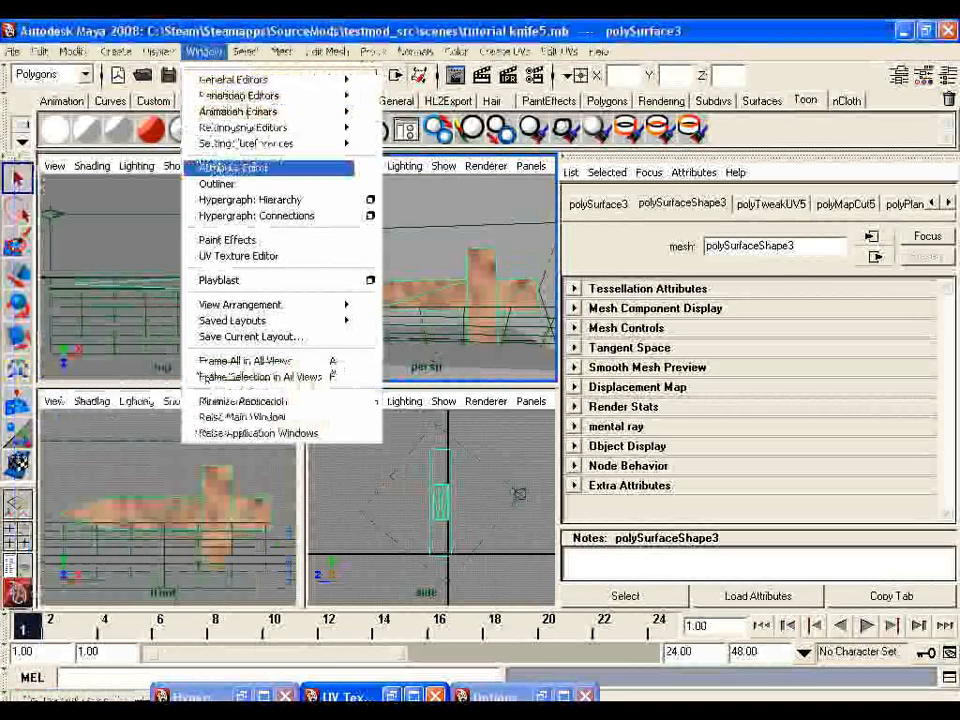
{"action": "mouse_move", "coordinate": [250, 95]}
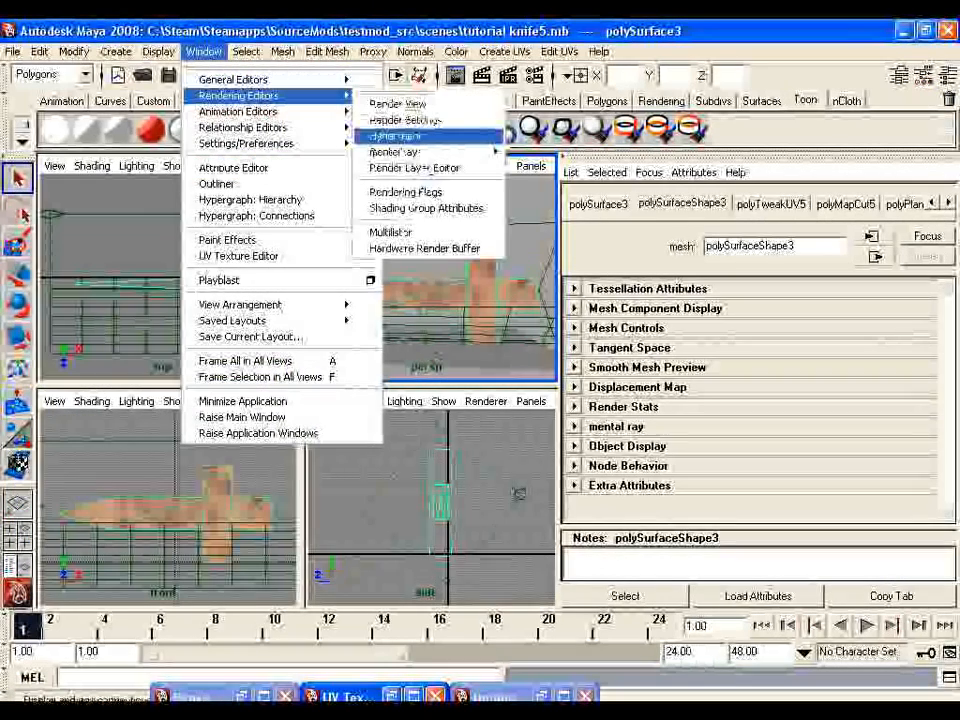
{"action": "left_click", "coordinate": [396, 133]}
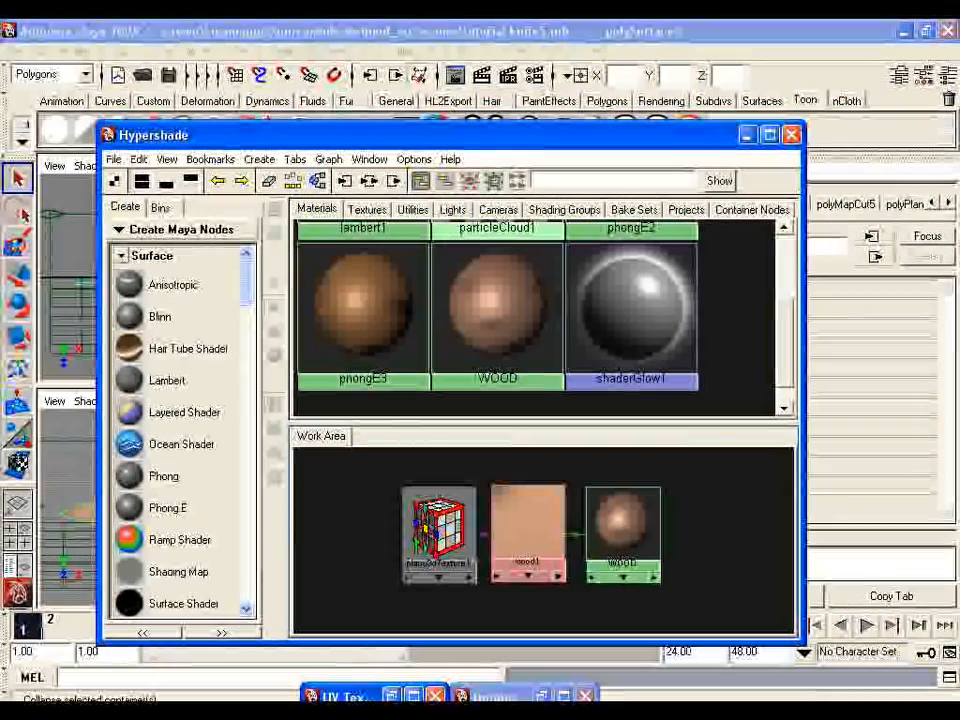
{"action": "left_click_drag", "start_coordinate": [450, 135], "coordinate": [404, 96]}
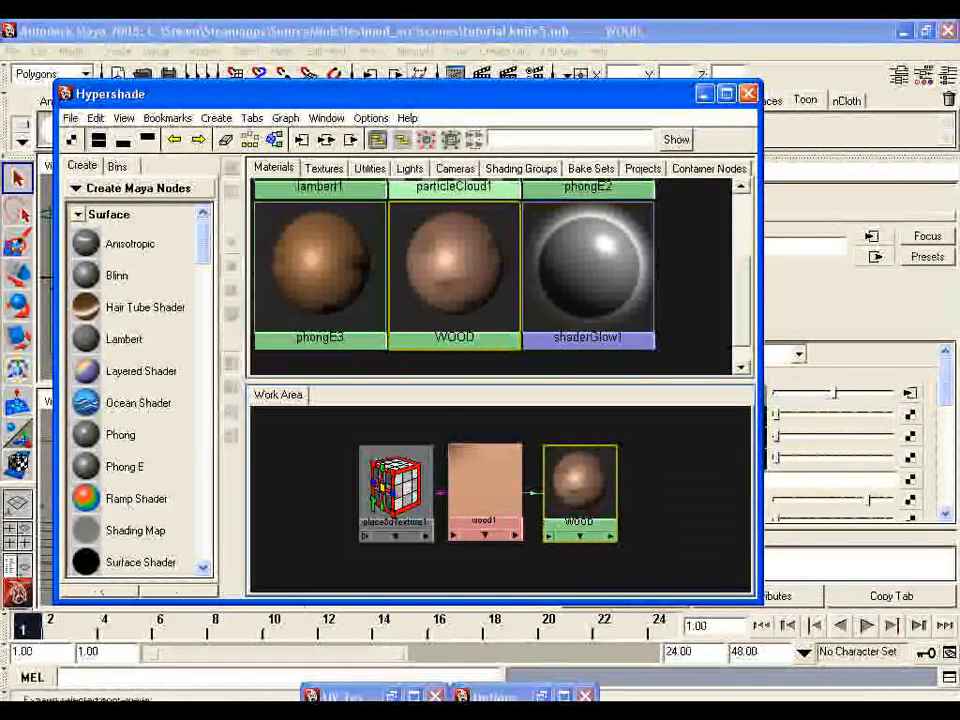
Switch to the texture baking tutorial in Firefox and read its instructions on shader assignment, UV mapping and converting to a file texture
{"action": "key", "text": "alt+Tab"}
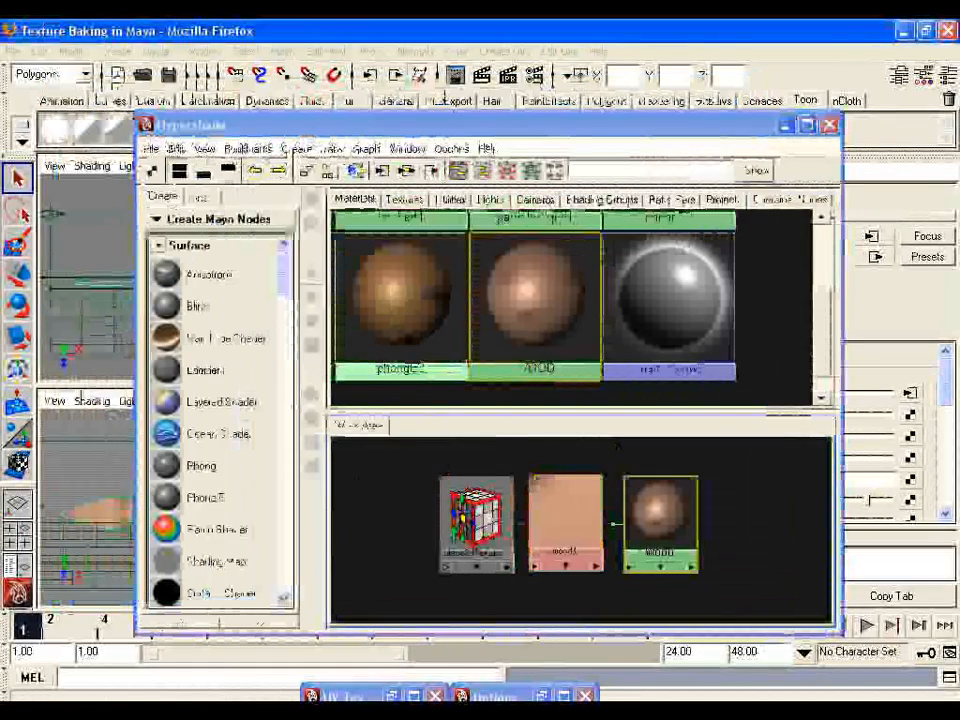
{"action": "scroll", "coordinate": [480, 420], "scroll_direction": "up", "scroll_amount": 20}
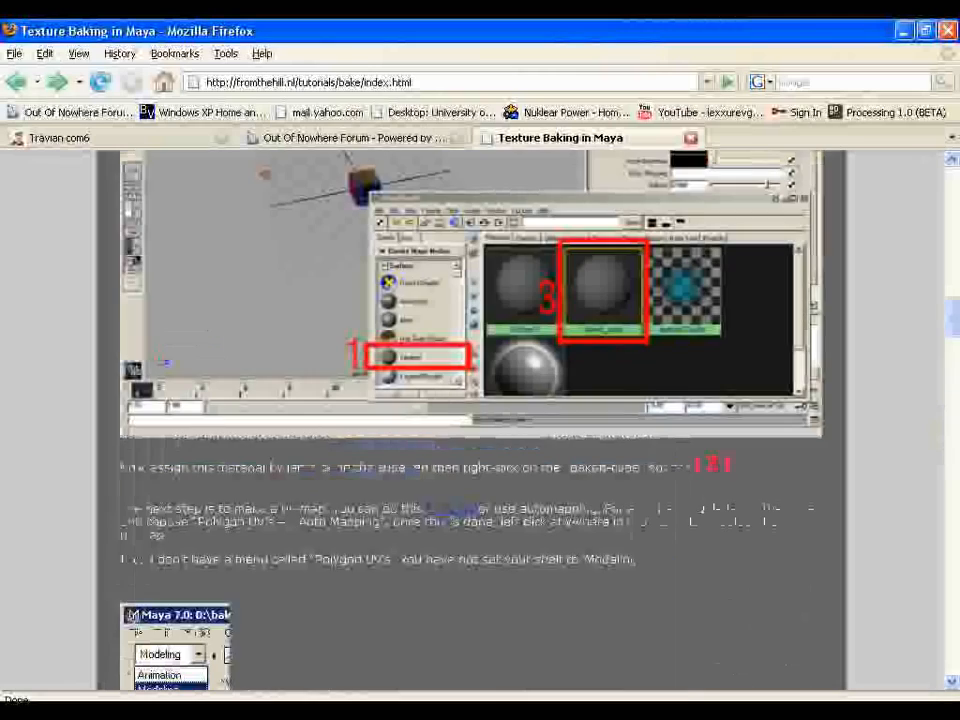
{"action": "scroll", "coordinate": [480, 420], "scroll_direction": "up", "scroll_amount": 10}
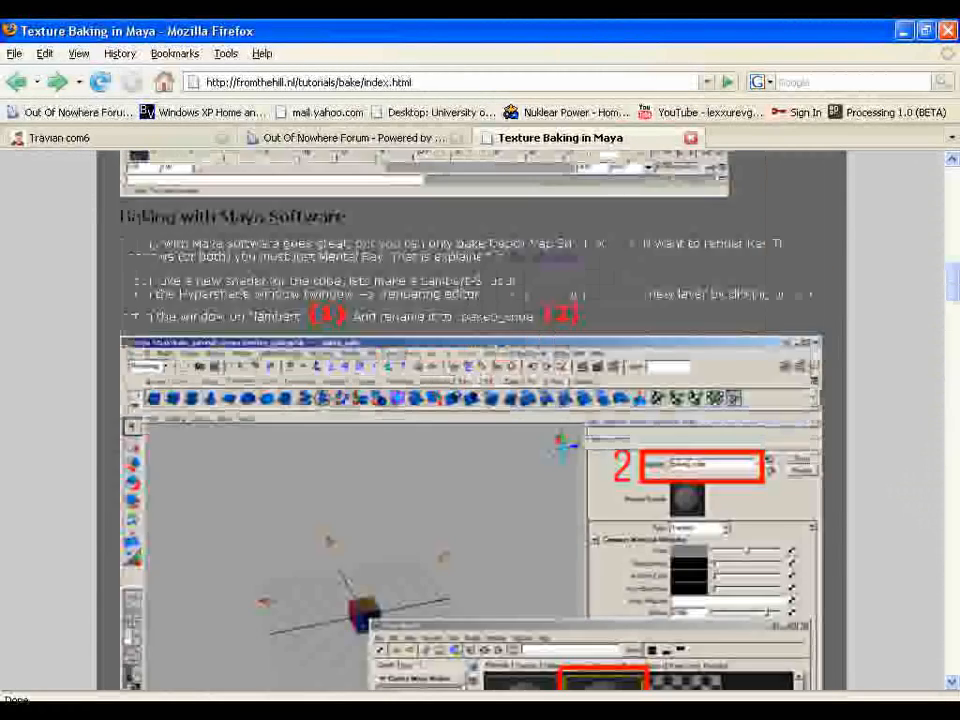
{"action": "scroll", "coordinate": [480, 420], "scroll_direction": "up", "scroll_amount": 6}
{"action": "scroll", "coordinate": [480, 420], "scroll_direction": "up", "scroll_amount": 7}
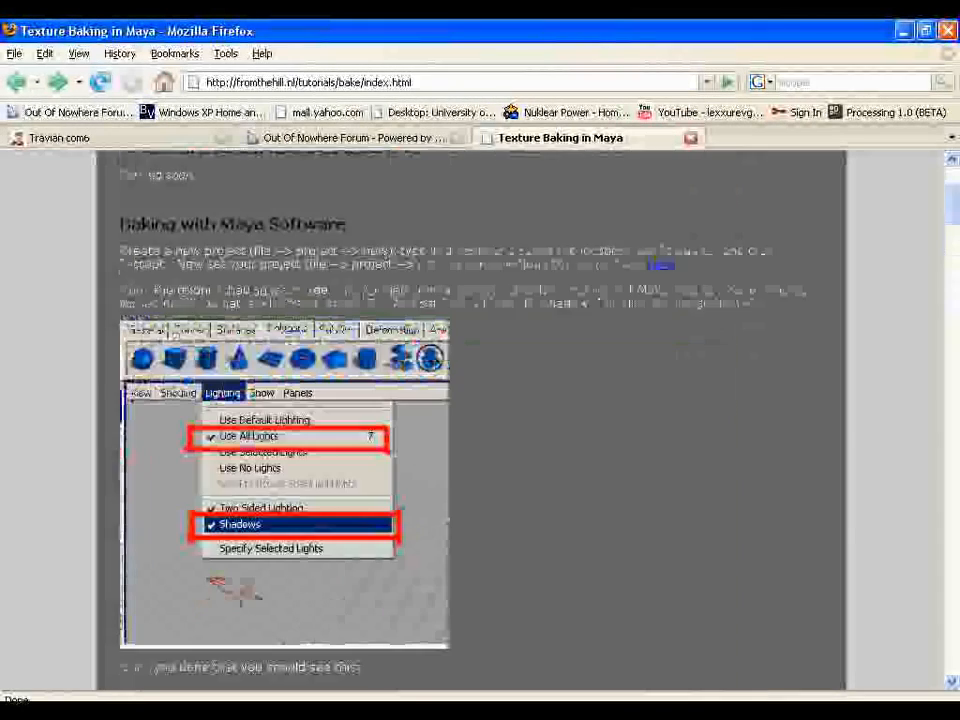
{"action": "scroll", "coordinate": [480, 420], "scroll_direction": "down", "scroll_amount": 16}
{"action": "scroll", "coordinate": [480, 420], "scroll_direction": "down", "scroll_amount": 10}
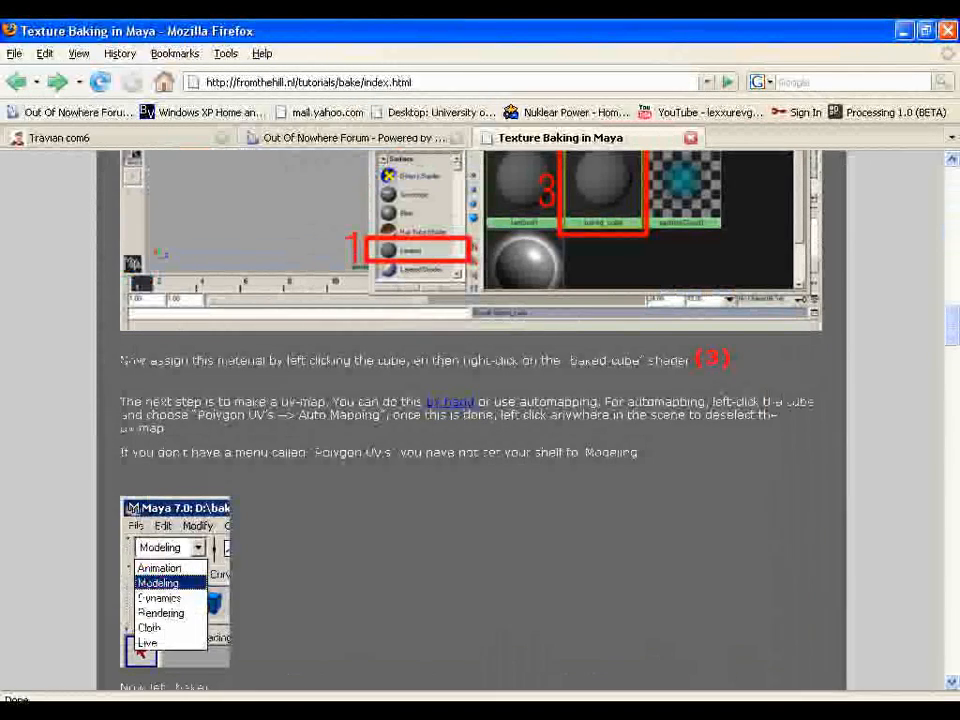
{"action": "scroll", "coordinate": [480, 420], "scroll_direction": "down", "scroll_amount": 10}
{"action": "scroll", "coordinate": [480, 420], "scroll_direction": "up", "scroll_amount": 4}
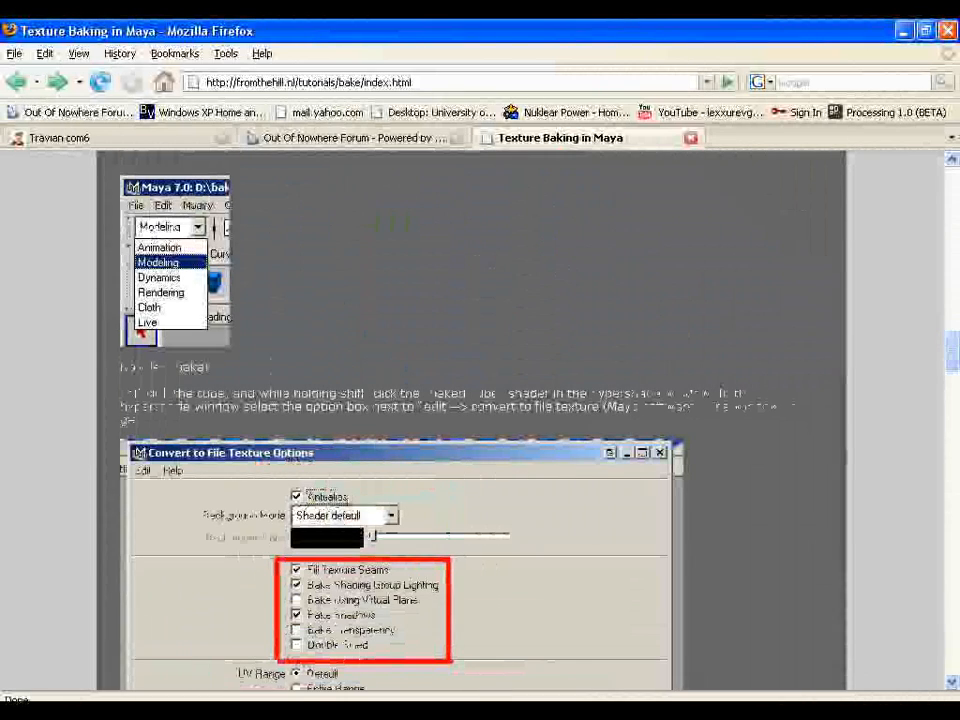
{"action": "scroll", "coordinate": [480, 420], "scroll_direction": "up", "scroll_amount": 2}
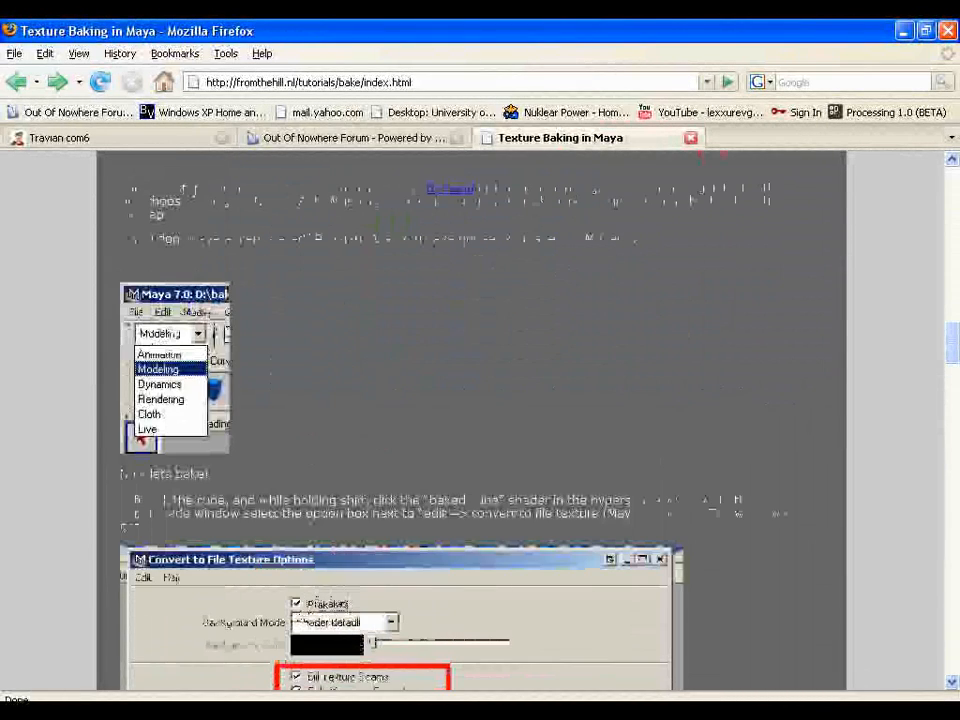
Return to Maya and open the Convert to File Texture (Maya Software) options for the WOOD material
{"action": "left_click", "coordinate": [570, 715]}
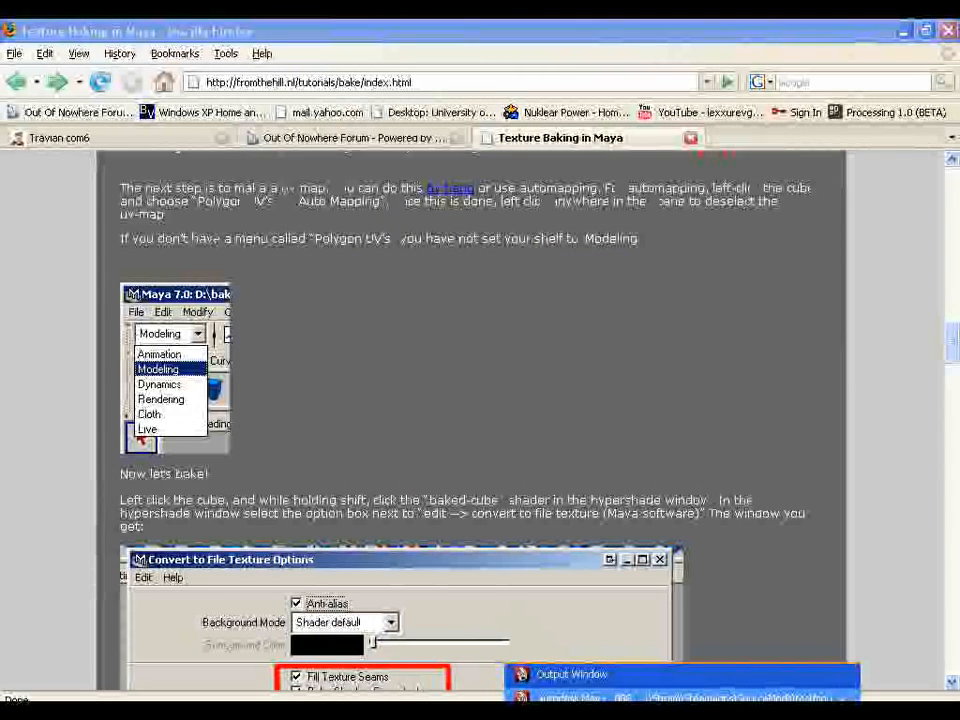
{"action": "left_click", "coordinate": [580, 697]}
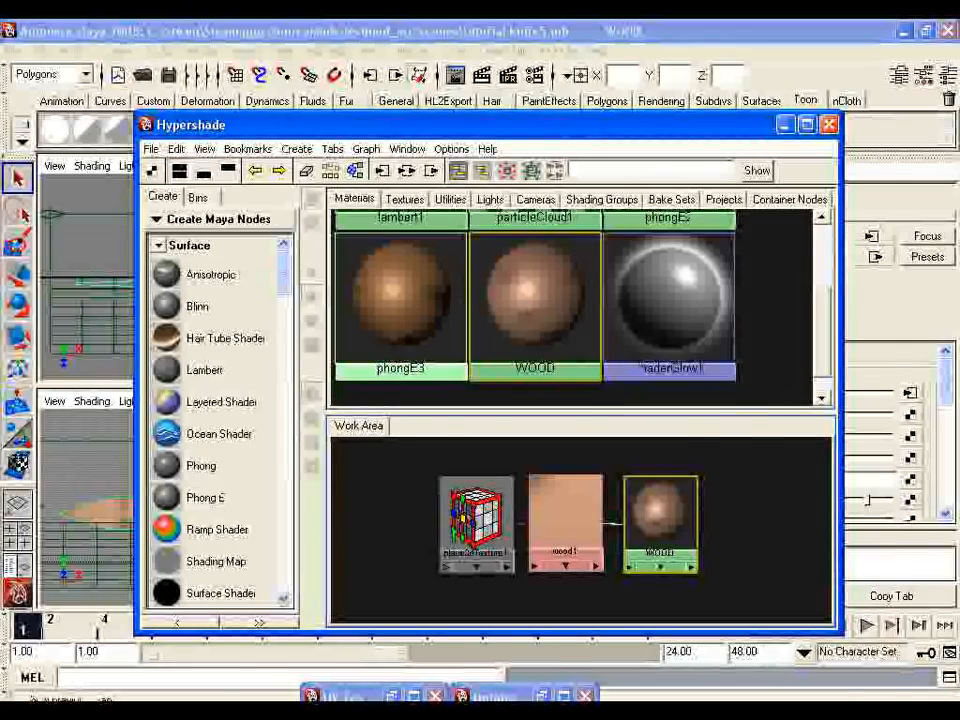
{"action": "left_click_drag", "start_coordinate": [300, 122], "coordinate": [350, 222]}
{"action": "left_click", "coordinate": [226, 246]}
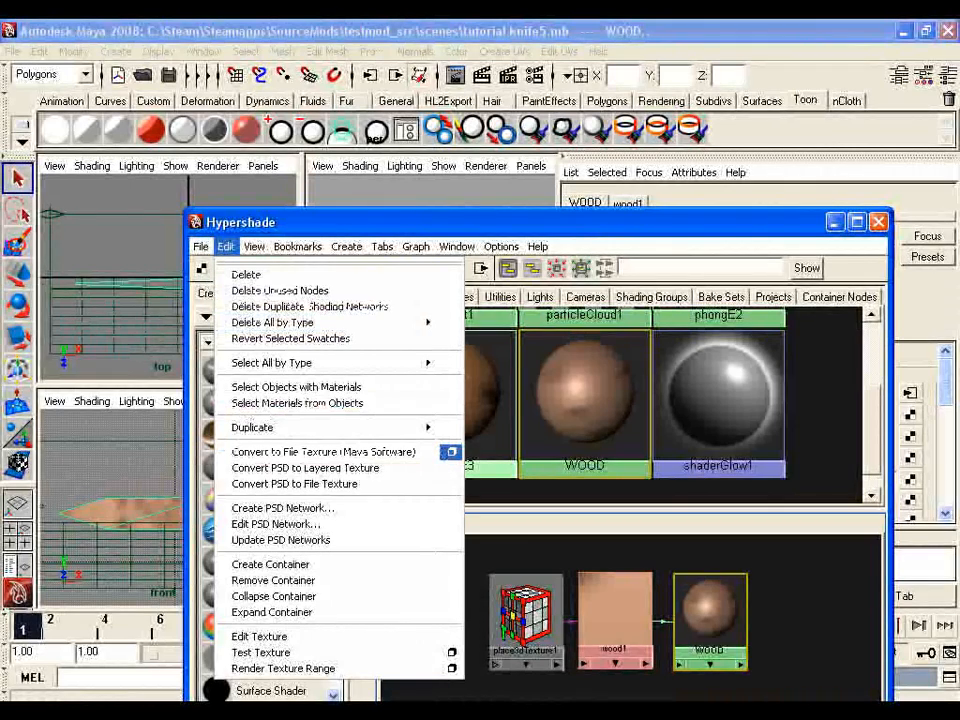
{"action": "left_click", "coordinate": [451, 452]}
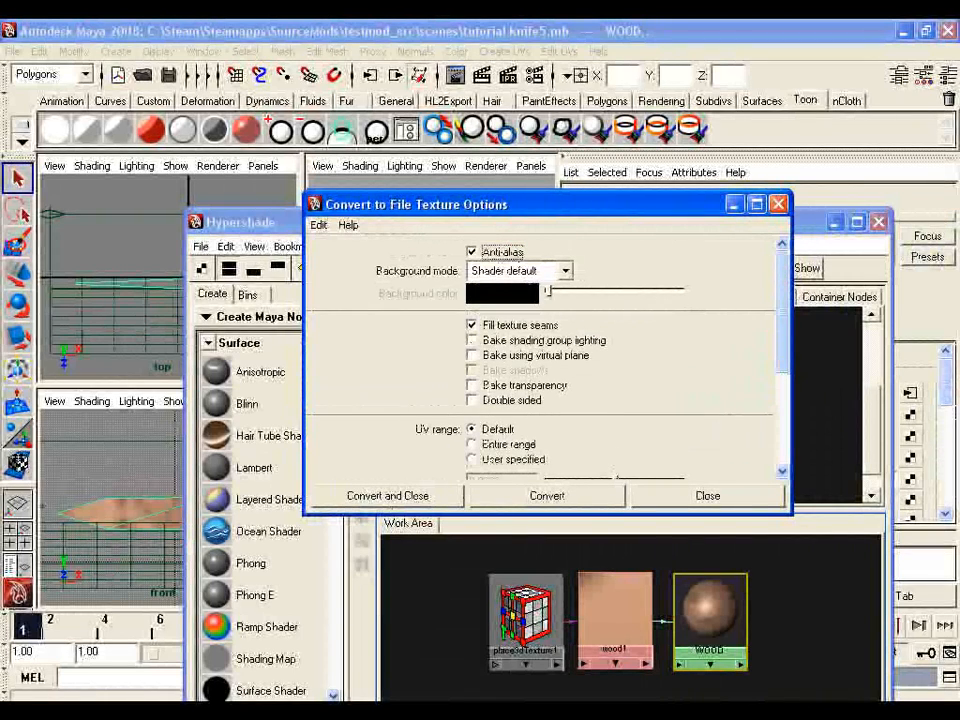
Bake the WOOD material to a 1024 x 1024 Targa file texture with anti-aliasing and filled texture seams, and close the conversion options
{"action": "left_click_drag", "start_coordinate": [520, 204], "coordinate": [482, 138]}
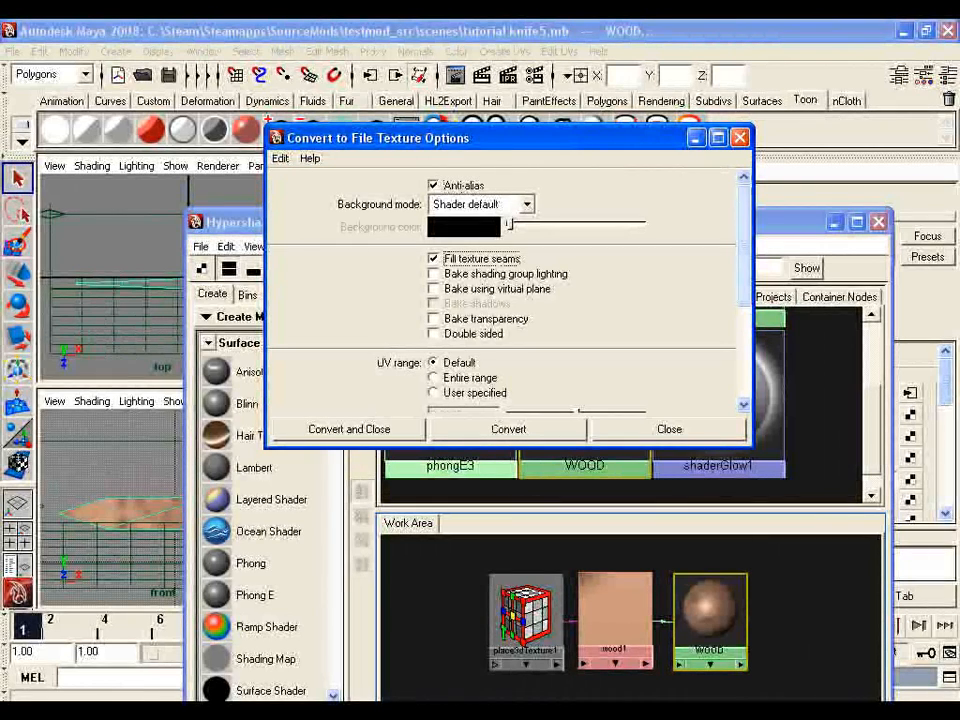
{"action": "scroll", "coordinate": [505, 290], "scroll_direction": "down", "scroll_amount": 3}
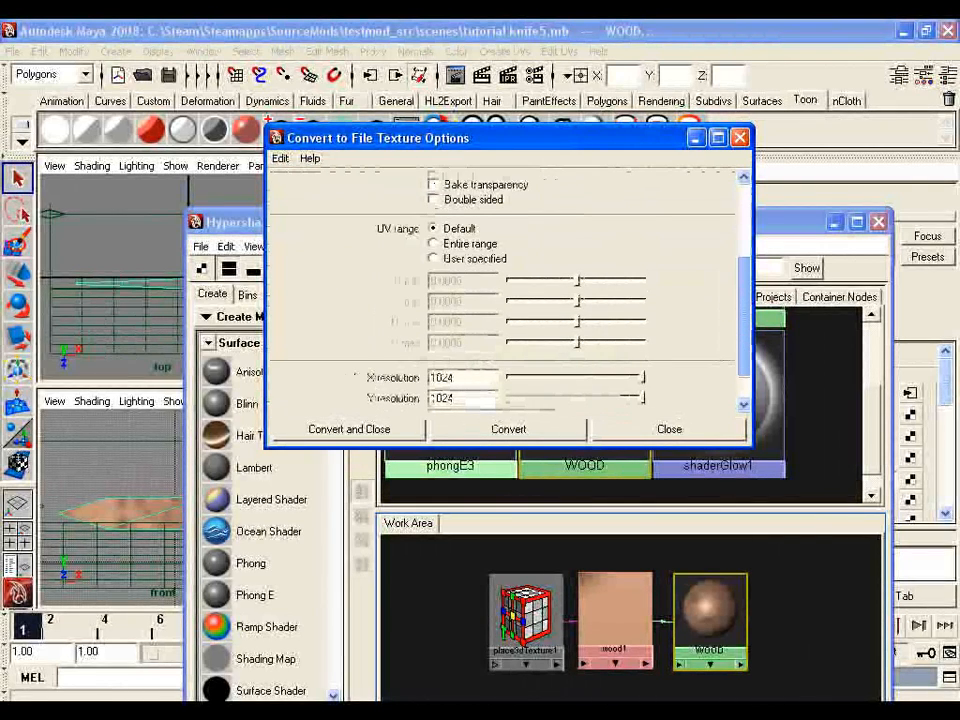
{"action": "scroll", "coordinate": [505, 290], "scroll_direction": "down", "scroll_amount": 1}
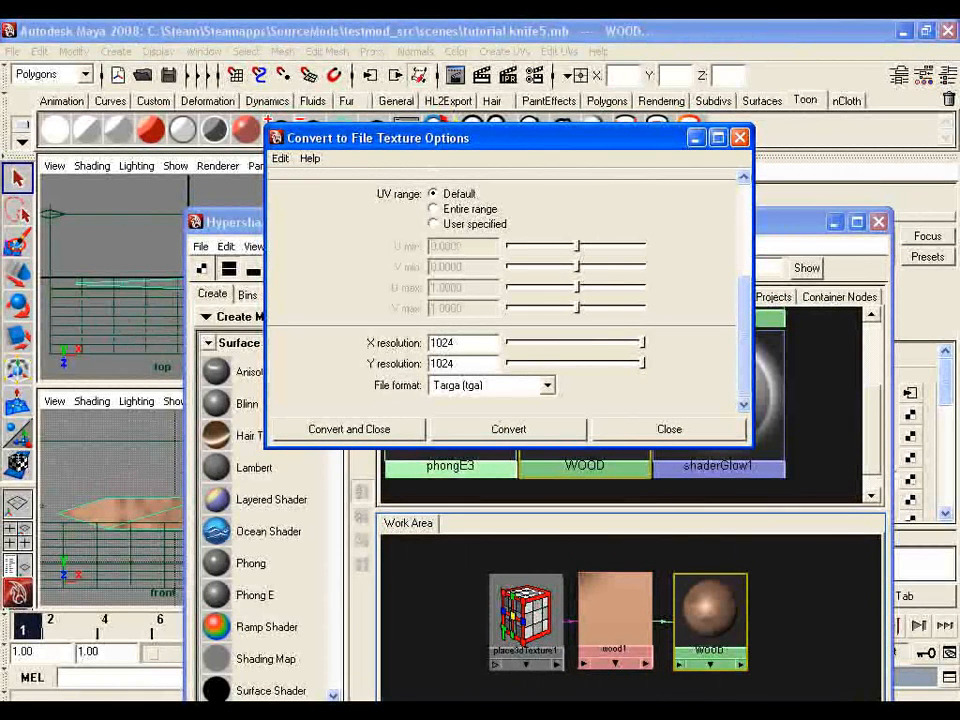
{"action": "scroll", "coordinate": [505, 290], "scroll_direction": "up", "scroll_amount": 3}
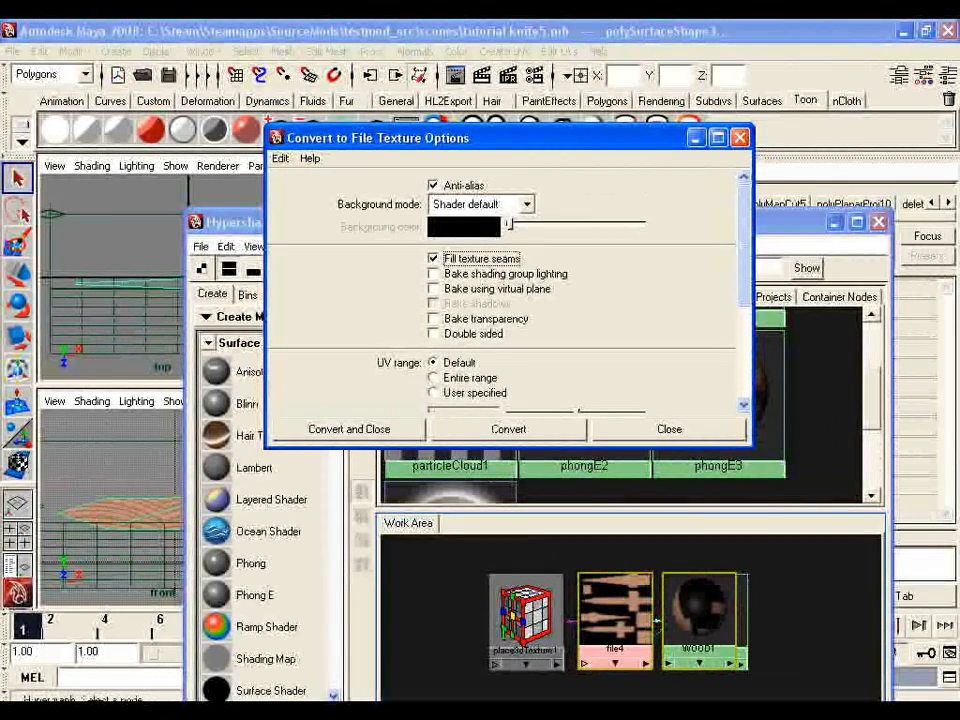
{"action": "left_click_drag", "start_coordinate": [500, 138], "coordinate": [306, 79]}
{"action": "left_click", "coordinate": [546, 79]}
Inspect the baked file4 texture and WOOD1 material in the Hypershade work area beside the original WOOD network
{"action": "scroll", "coordinate": [631, 617], "scroll_direction": "down", "scroll_amount": 2}
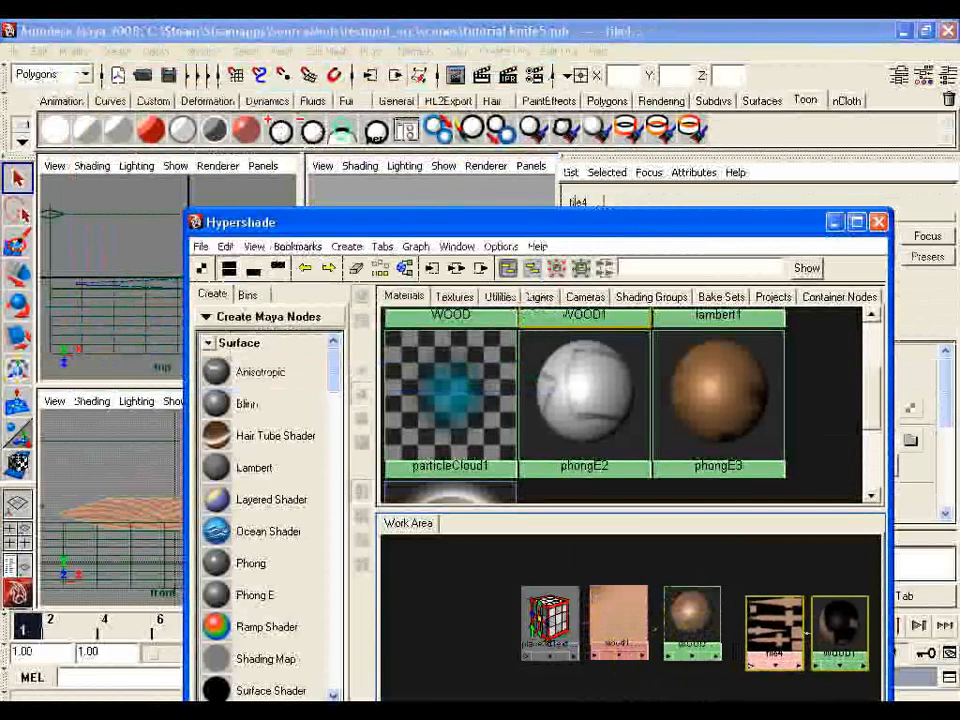
{"action": "left_click_drag", "start_coordinate": [560, 222], "coordinate": [432, 120]}
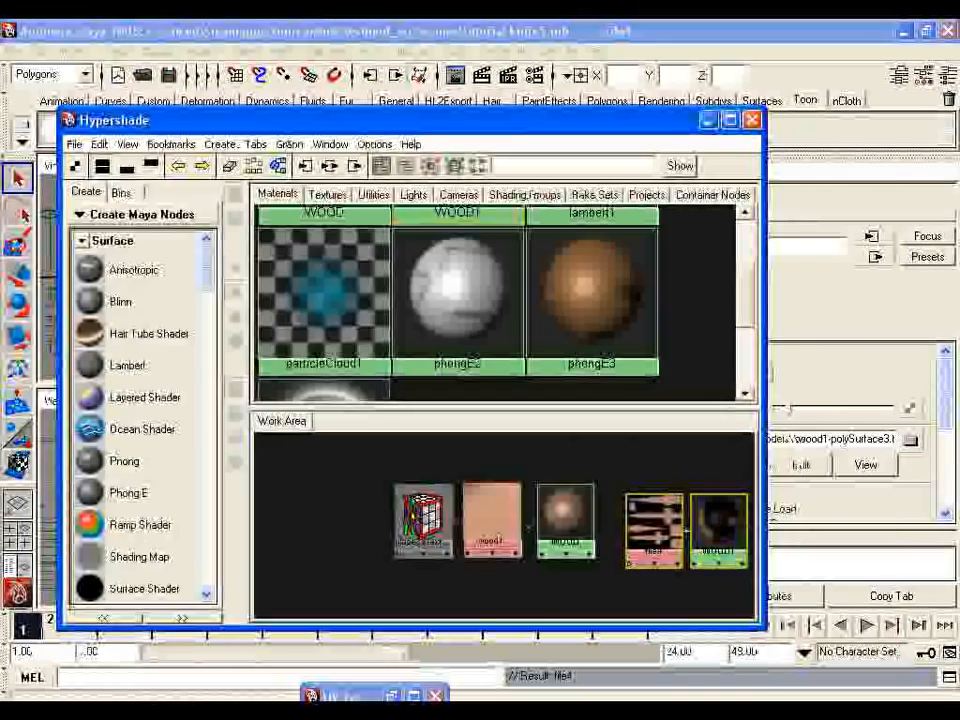
{"action": "left_click_drag", "start_coordinate": [764, 400], "coordinate": [889, 400]}
{"action": "scroll", "coordinate": [567, 525], "scroll_direction": "up", "scroll_amount": 4}
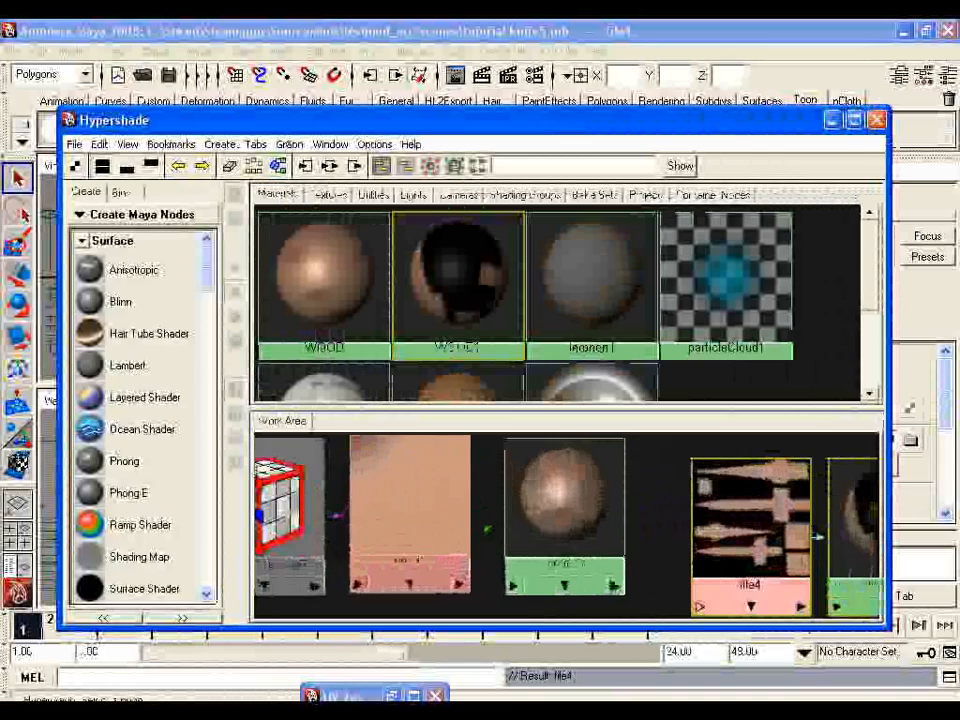
{"action": "middle_click_drag", "start_coordinate": [567, 525], "coordinate": [466, 506], "text": "alt"}
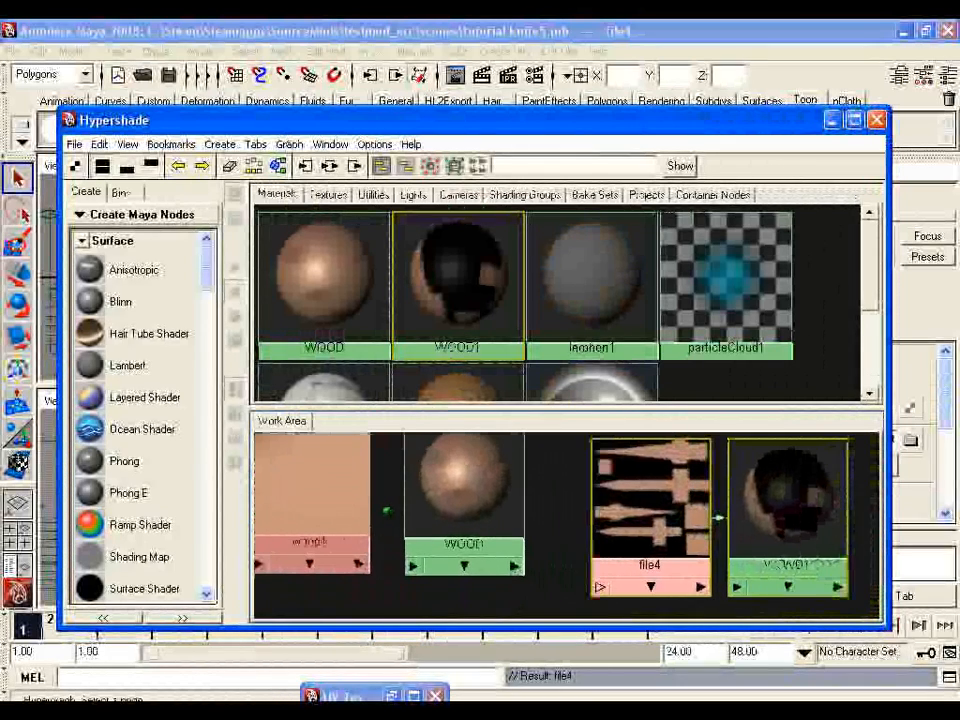
{"action": "middle_click_drag", "start_coordinate": [767, 508], "coordinate": [572, 512], "text": "alt"}
{"action": "scroll", "coordinate": [572, 512], "scroll_direction": "down", "scroll_amount": 4}
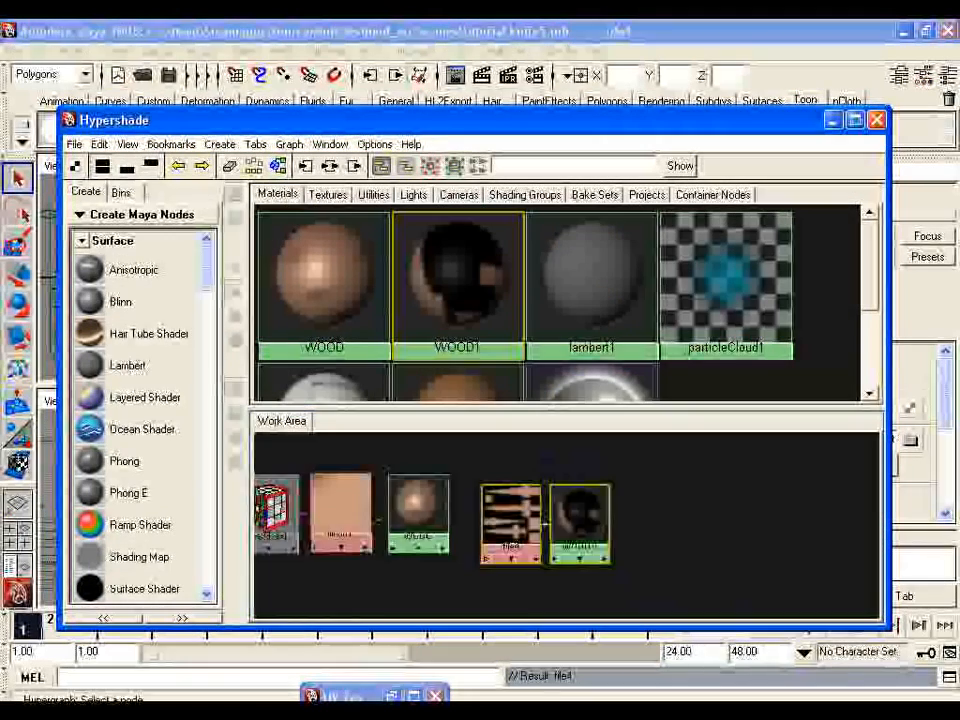
{"action": "left_click_drag", "start_coordinate": [578, 120], "coordinate": [640, 135]}
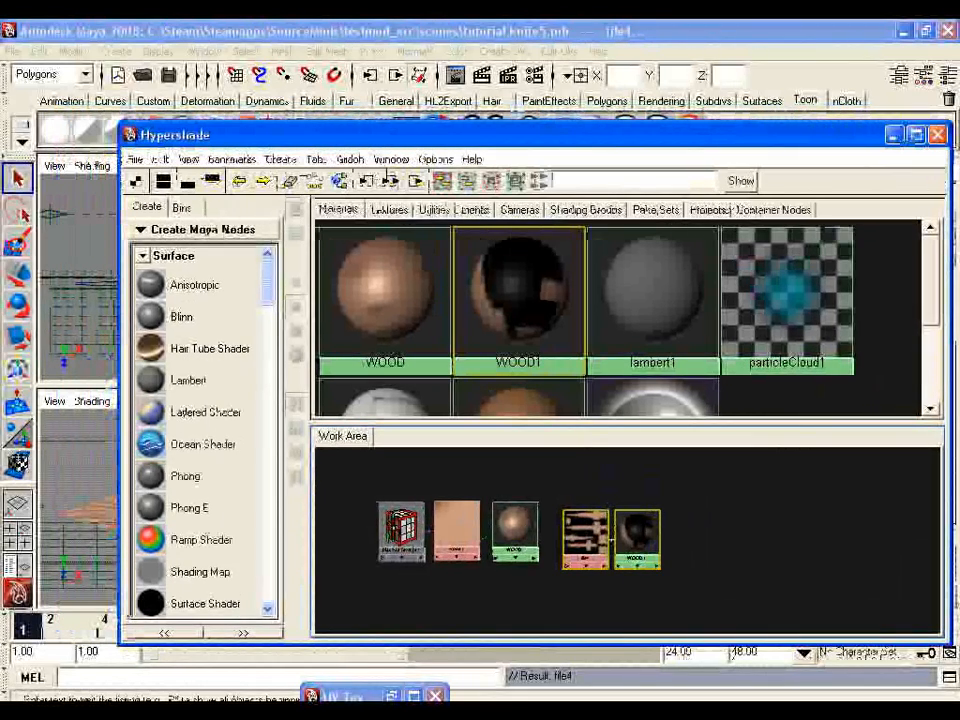
Select the knife mesh, assign the baked WOOD1 material to it, and check the knife in the perspective view
{"action": "left_click", "coordinate": [894, 135]}
{"action": "left_click", "coordinate": [440, 305]}
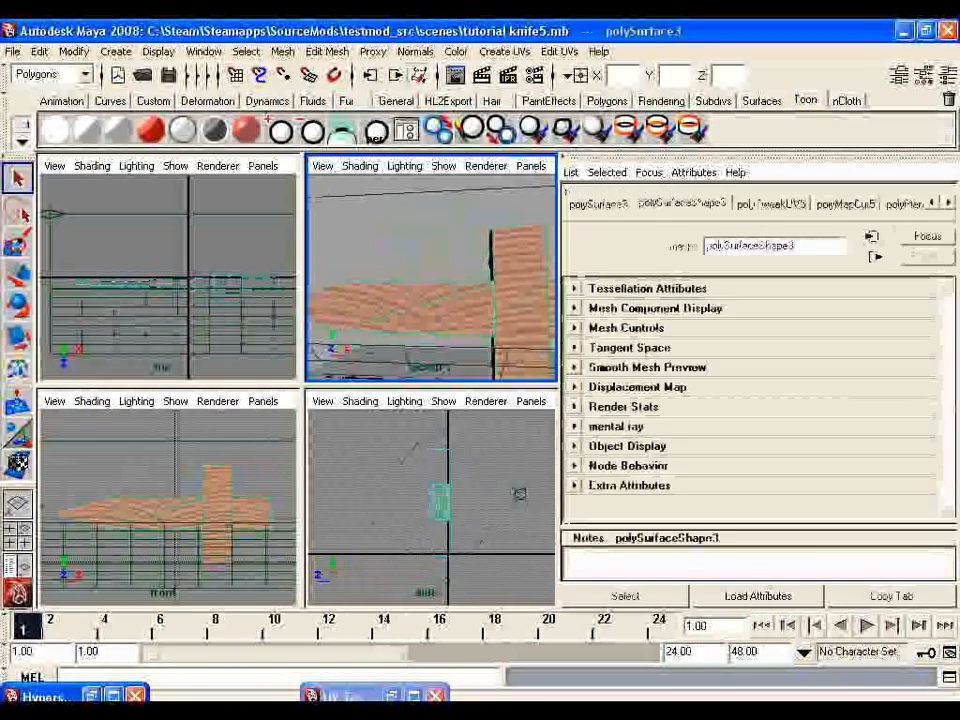
{"action": "left_click", "coordinate": [92, 696]}
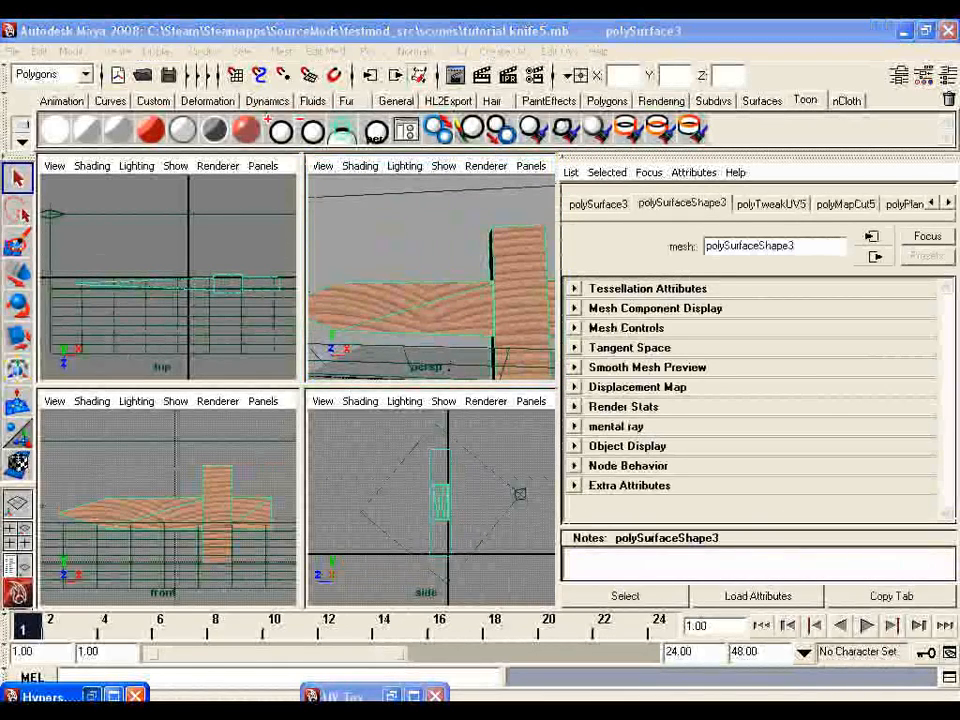
{"action": "right_click_drag", "start_coordinate": [644, 510], "coordinate": [637, 435]}
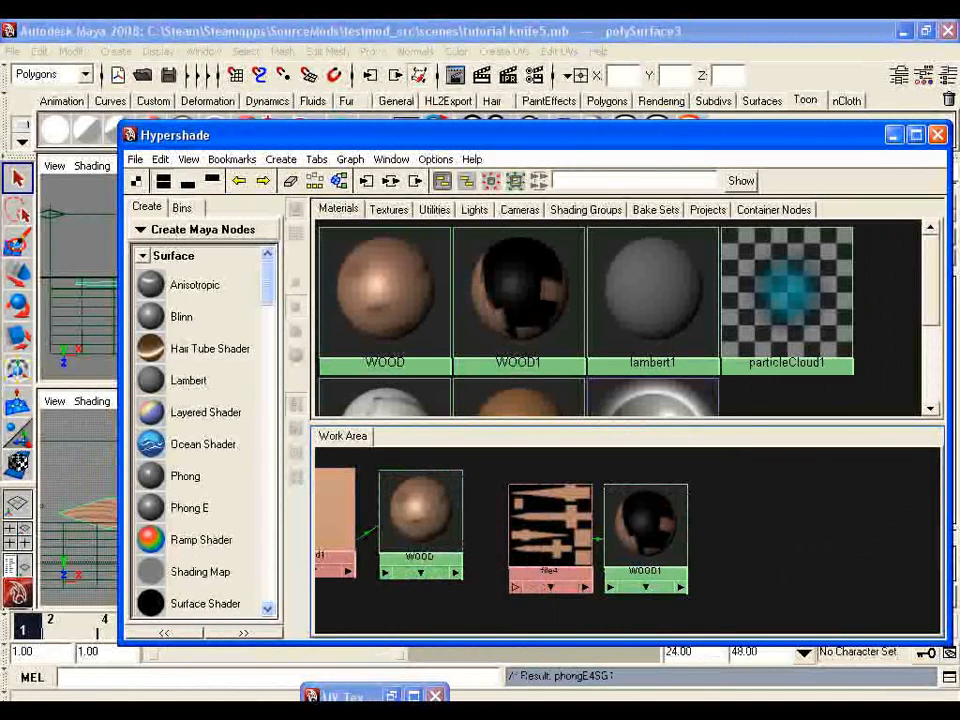
{"action": "right_click_drag", "start_coordinate": [664, 470], "coordinate": [662, 432]}
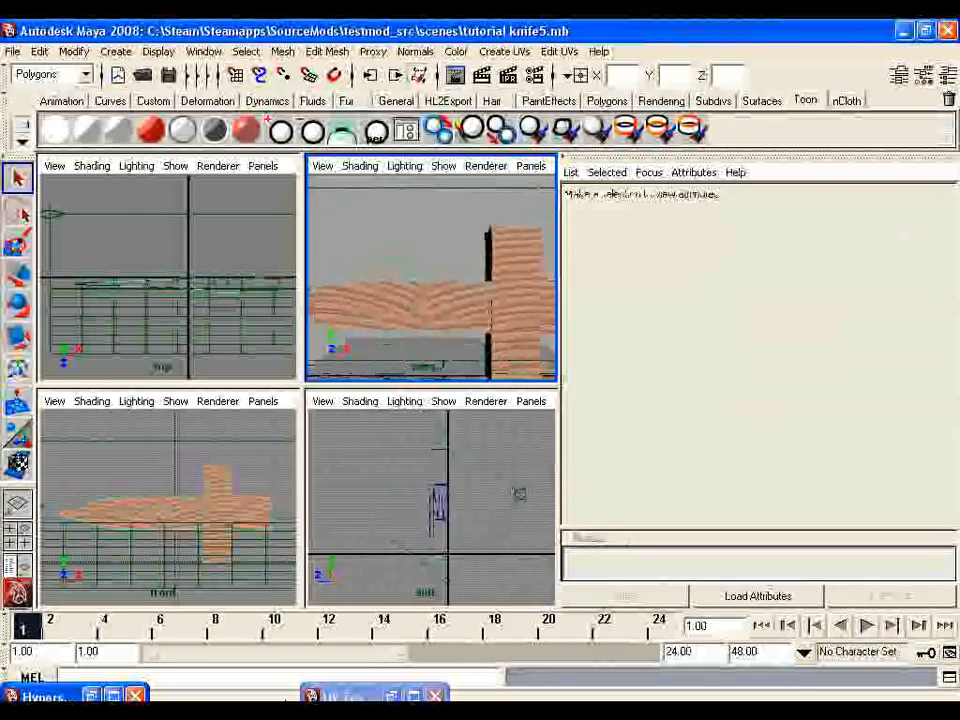
{"action": "mouse_move", "coordinate": [430, 280]}
{"action": "left_mouse_down", "text": "alt"}
{"action": "mouse_move", "coordinate": [480, 290]}
{"action": "mouse_move", "coordinate": [440, 286]}
{"action": "left_mouse_up", "text": "alt"}
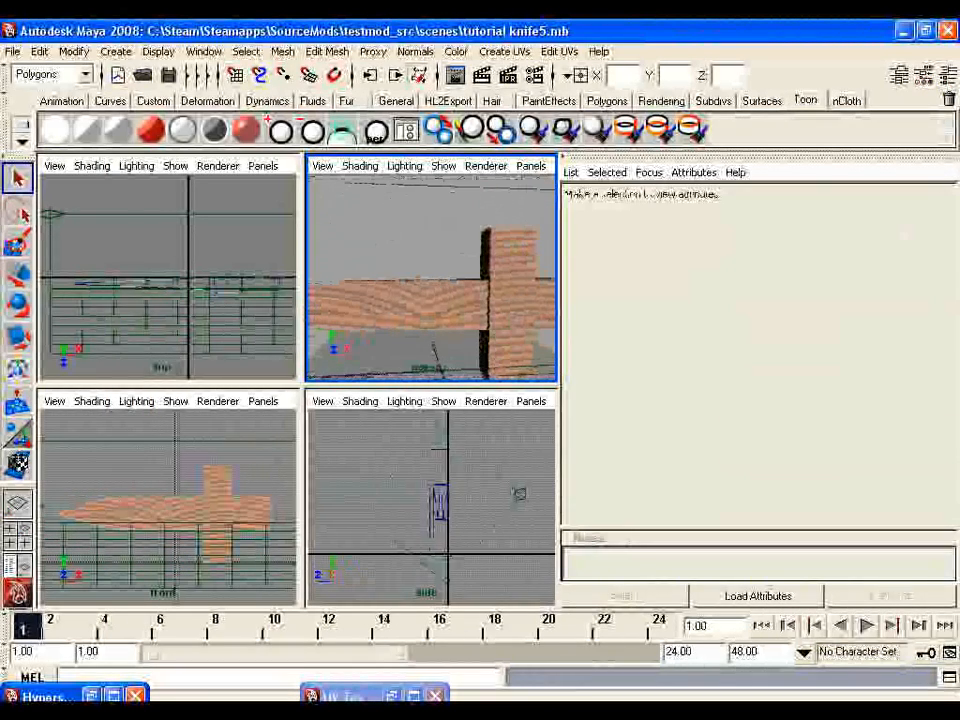
Delete the original WOOD material together with its wood1 texture and 3D placement node in the Hypershade
{"action": "left_click", "coordinate": [92, 695]}
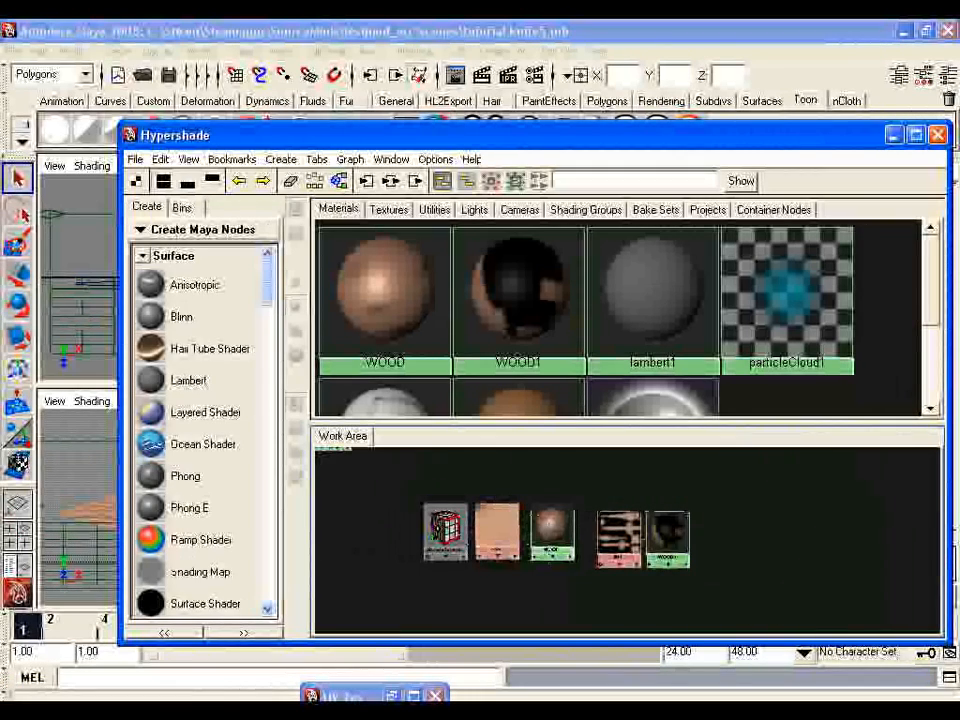
{"action": "left_click_drag", "start_coordinate": [405, 488], "coordinate": [580, 578]}
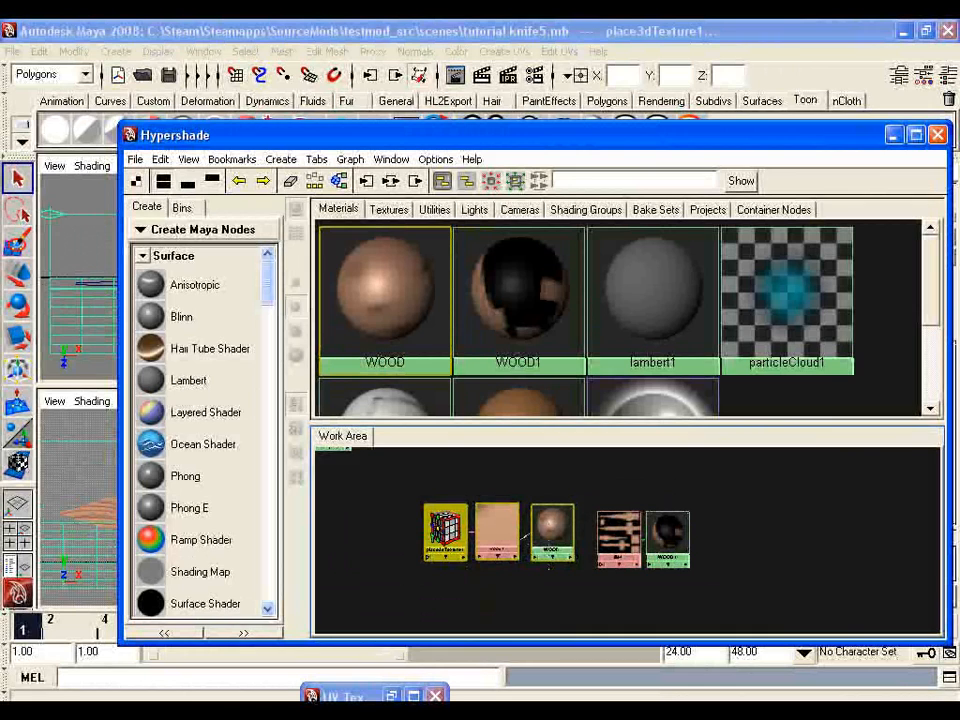
{"action": "key", "text": "Delete"}
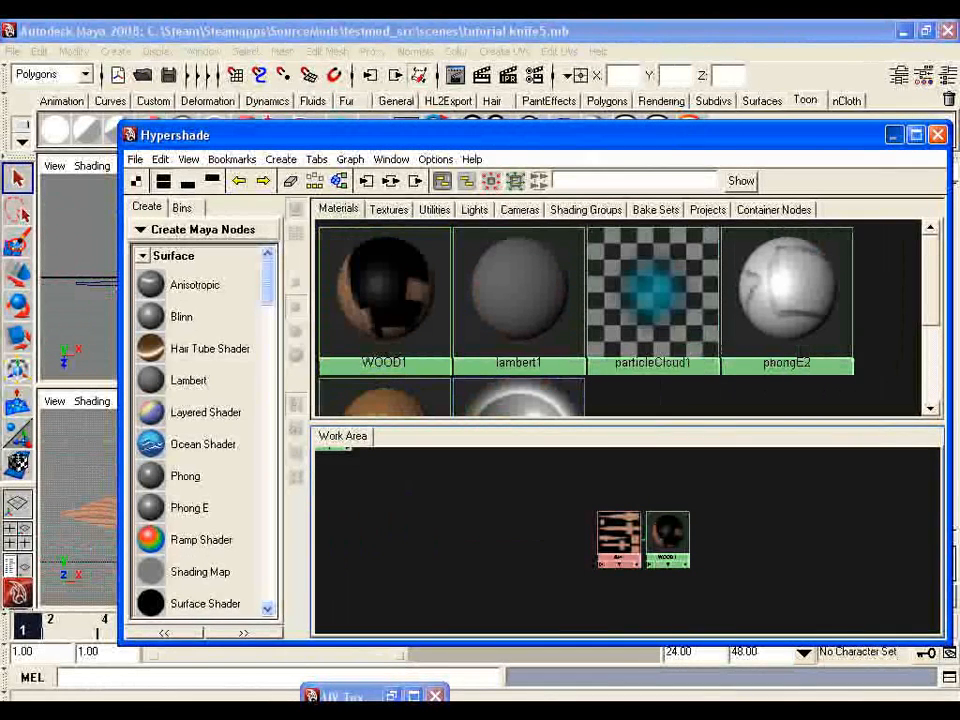
Render the knife from both sides in the perspective view to inspect the baked wood texture, closing each render
{"action": "left_click_drag", "start_coordinate": [400, 300], "coordinate": [635, 298], "text": "alt"}
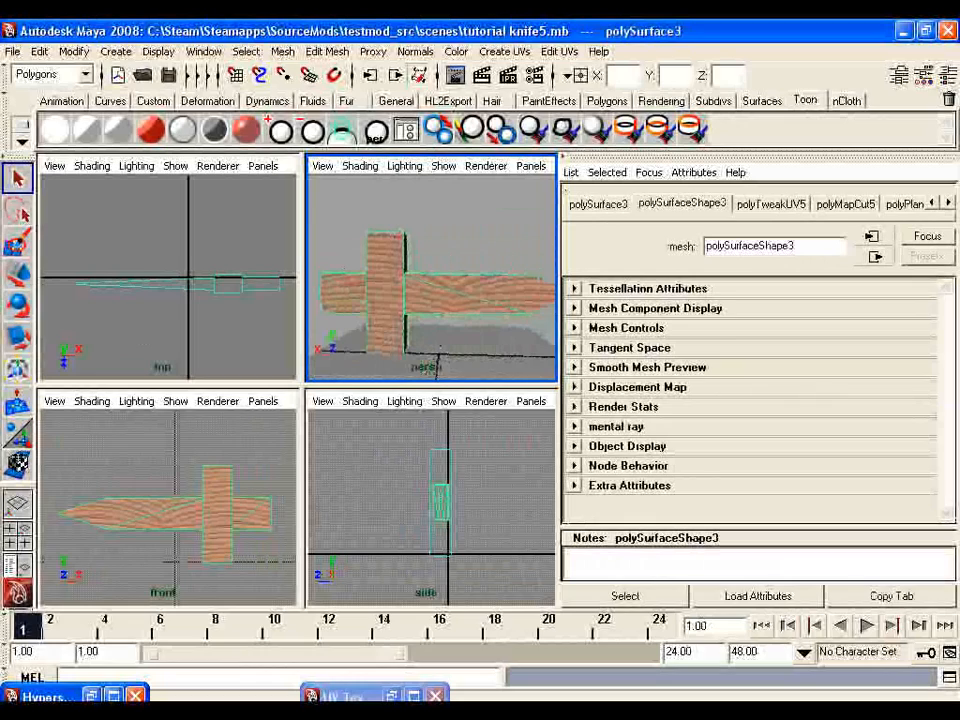
{"action": "left_click", "coordinate": [455, 75]}
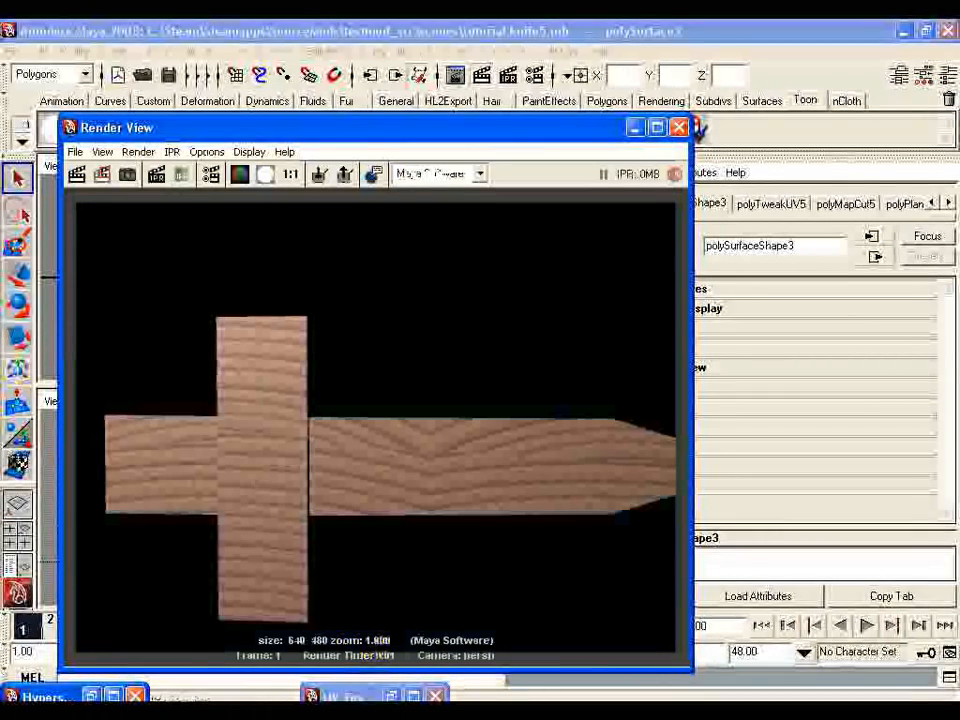
{"action": "left_click", "coordinate": [679, 127]}
{"action": "left_click_drag", "start_coordinate": [530, 270], "coordinate": [340, 268], "text": "alt"}
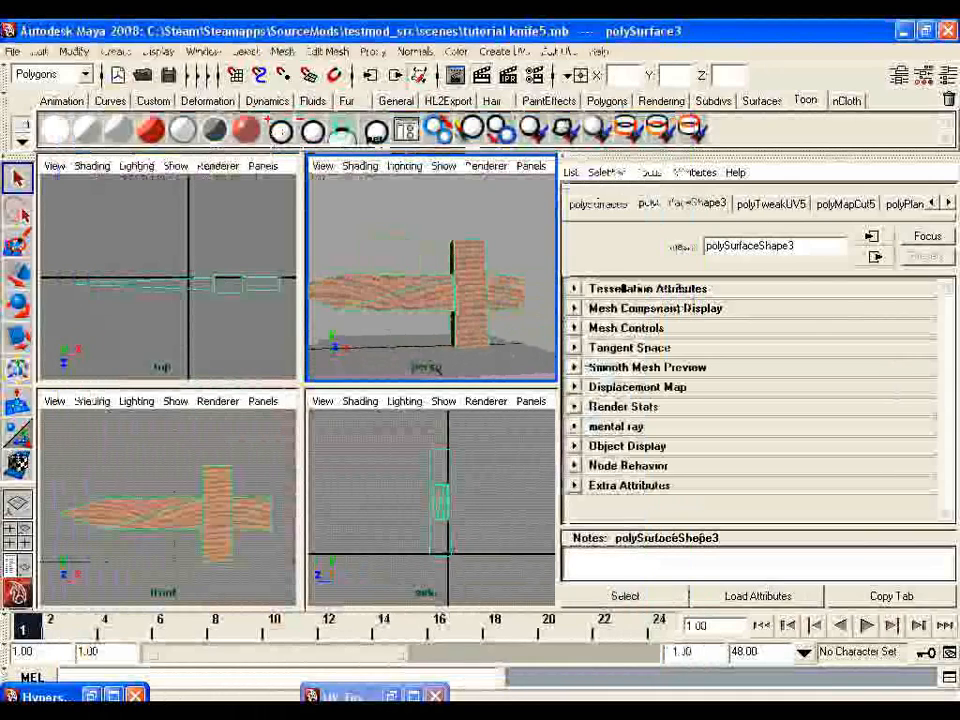
{"action": "left_click", "coordinate": [455, 75]}
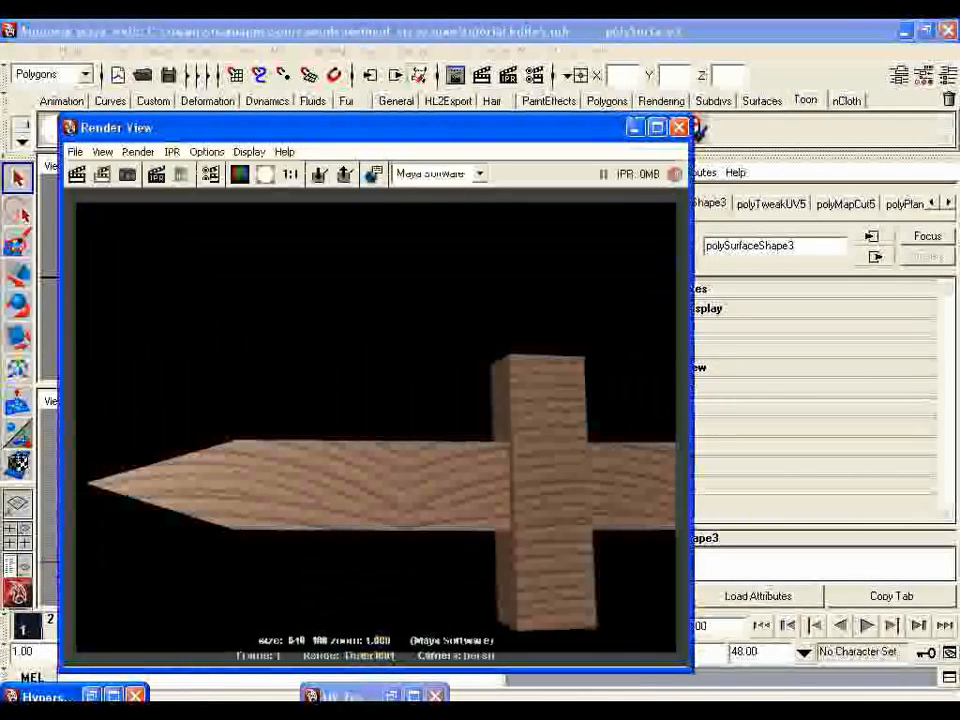
{"action": "left_click", "coordinate": [679, 127]}
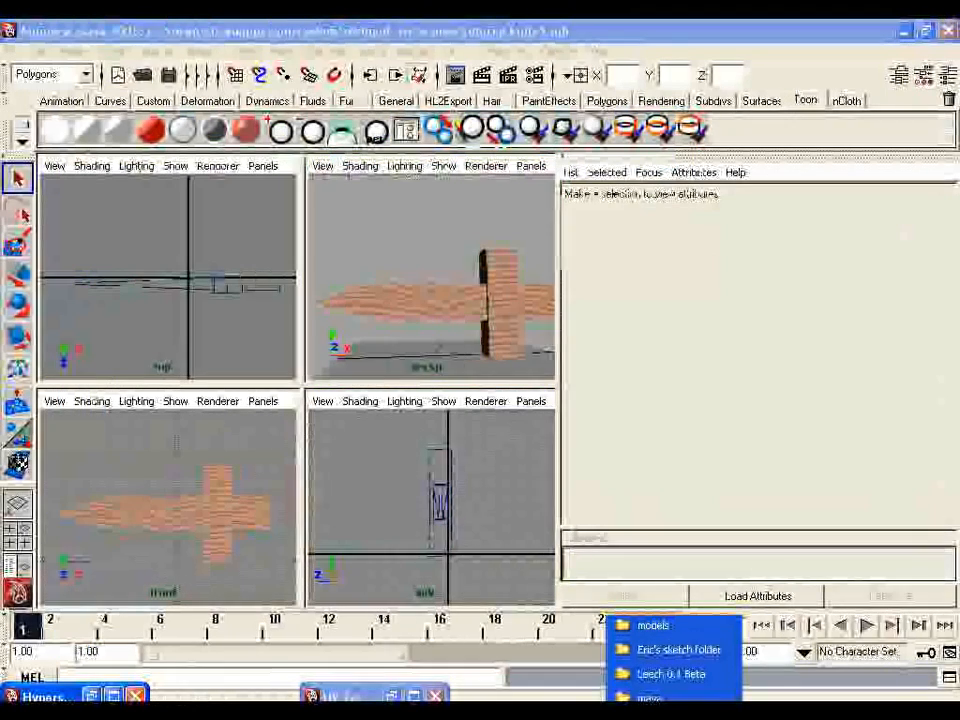
Bring up the UV Texture Editor and select the knife mesh to view its UV shells over the baked texture
{"action": "left_click", "coordinate": [391, 696]}
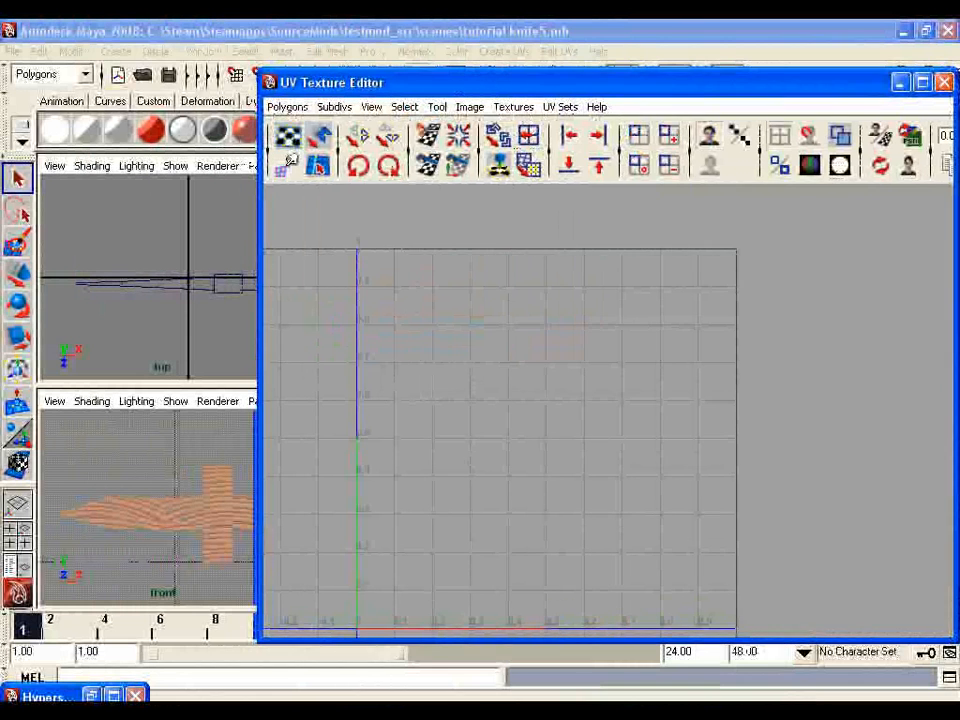
{"action": "left_click_drag", "start_coordinate": [480, 82], "coordinate": [610, 157]}
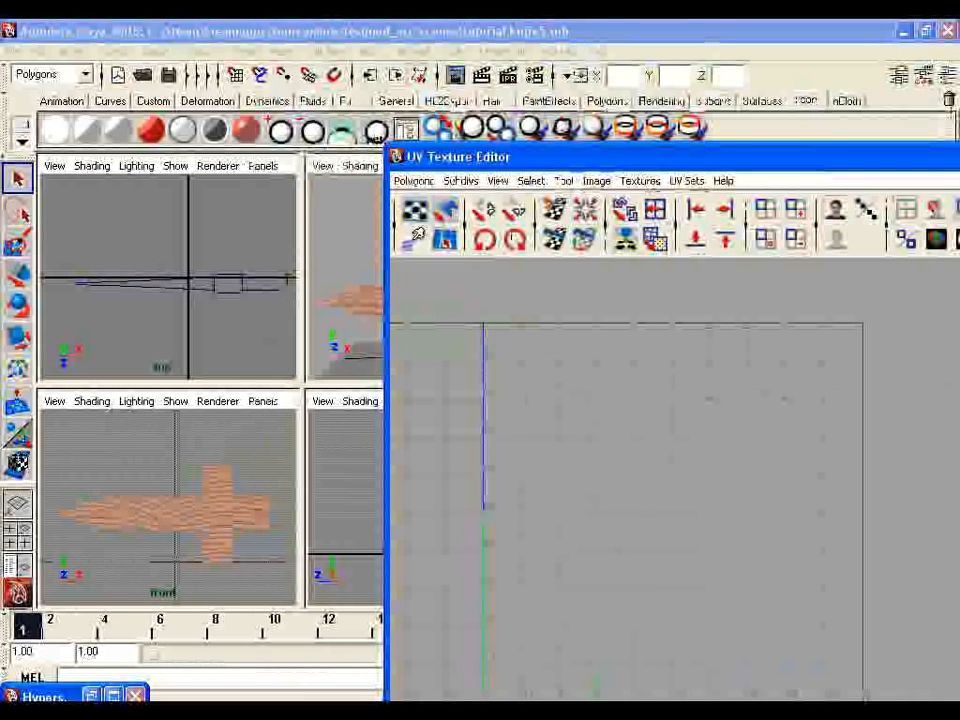
{"action": "left_click", "coordinate": [217, 513]}
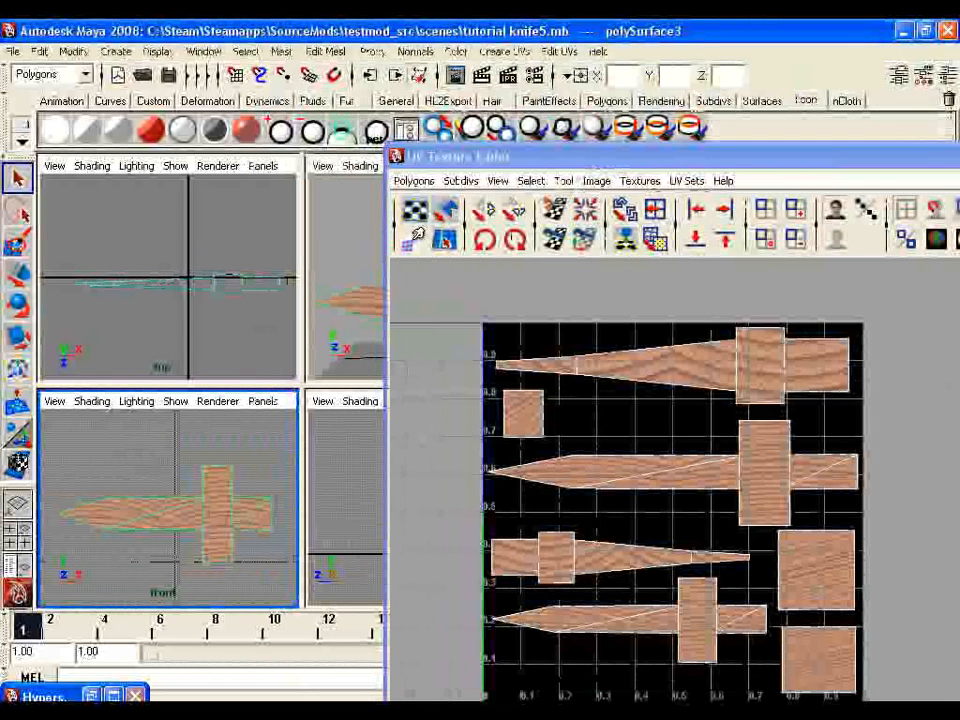
{"action": "left_click_drag", "start_coordinate": [610, 157], "coordinate": [544, 89]}
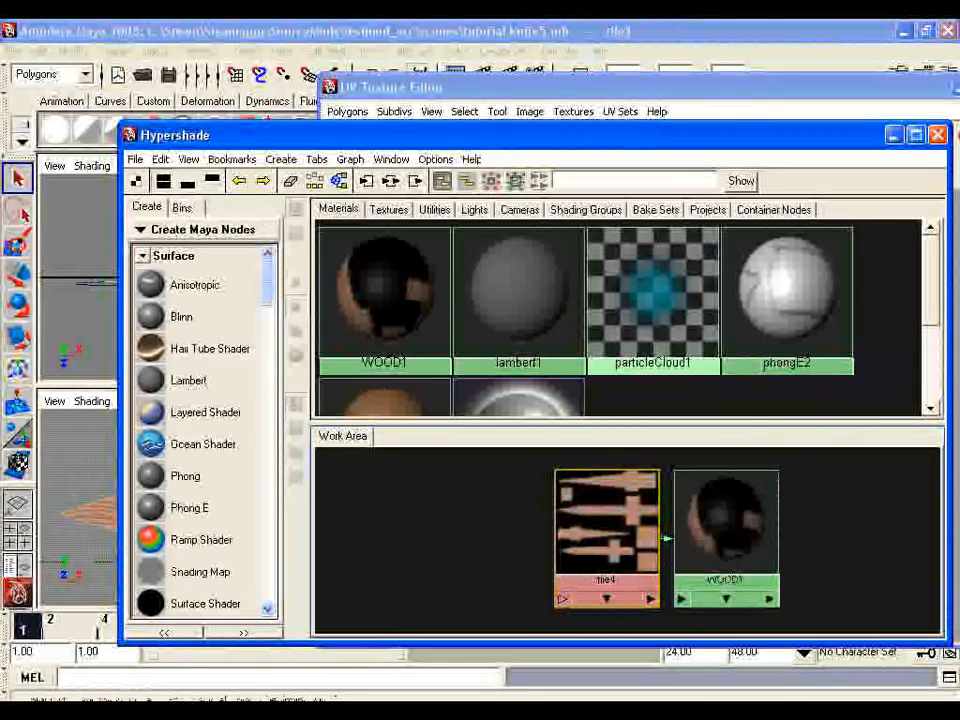
Minimize the UV Texture Editor and examine the image path of the file4 texture beside the Hypershade
{"action": "left_click_drag", "start_coordinate": [520, 87], "coordinate": [274, 76]}
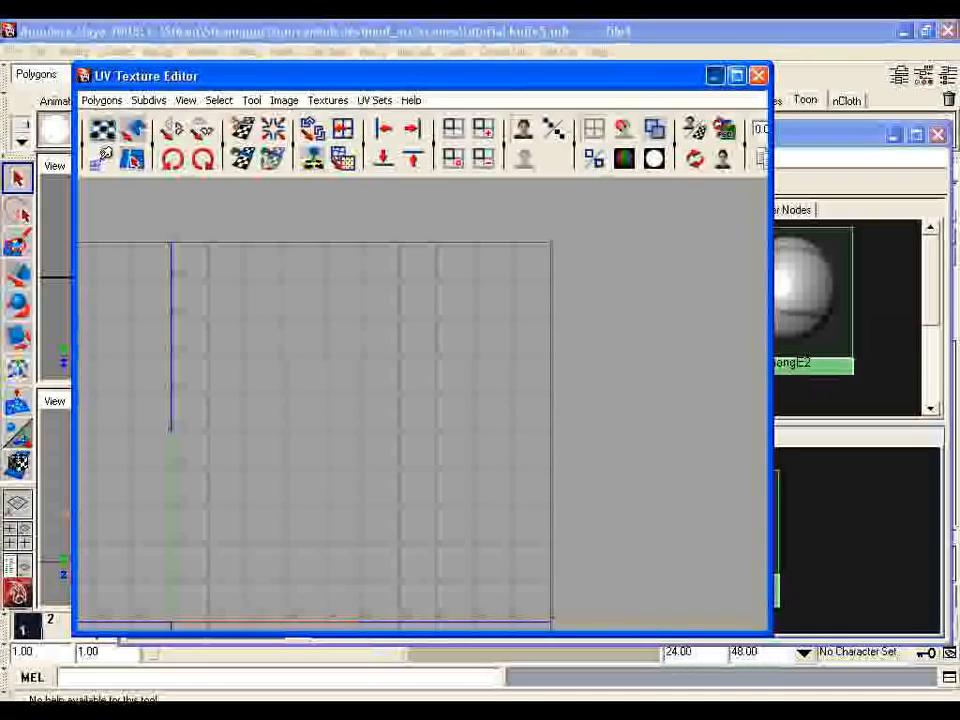
{"action": "left_click", "coordinate": [715, 76]}
{"action": "left_click_drag", "start_coordinate": [730, 134], "coordinate": [396, 111]}
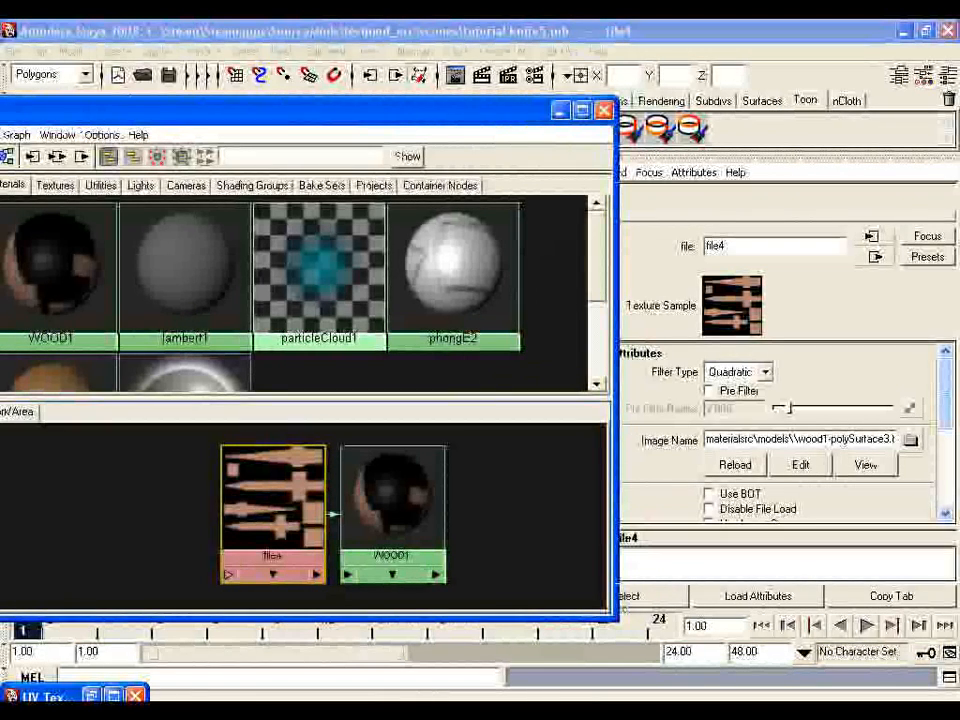
{"action": "left_click_drag", "start_coordinate": [766, 440], "coordinate": [894, 440]}
{"action": "left_click", "coordinate": [732, 440]}
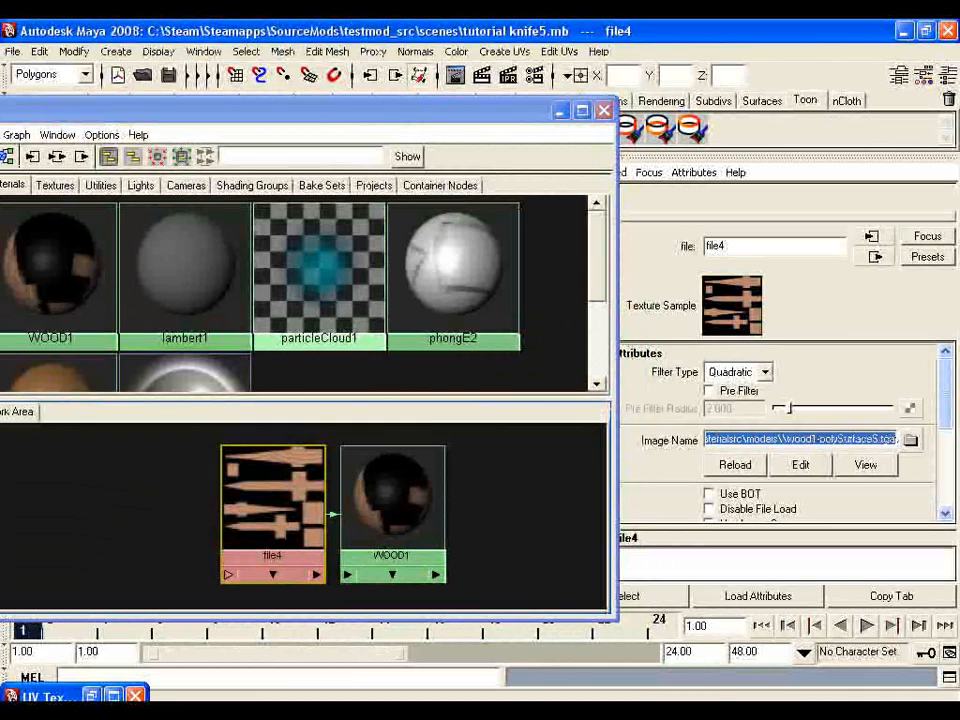
{"action": "left_click", "coordinate": [862, 440]}
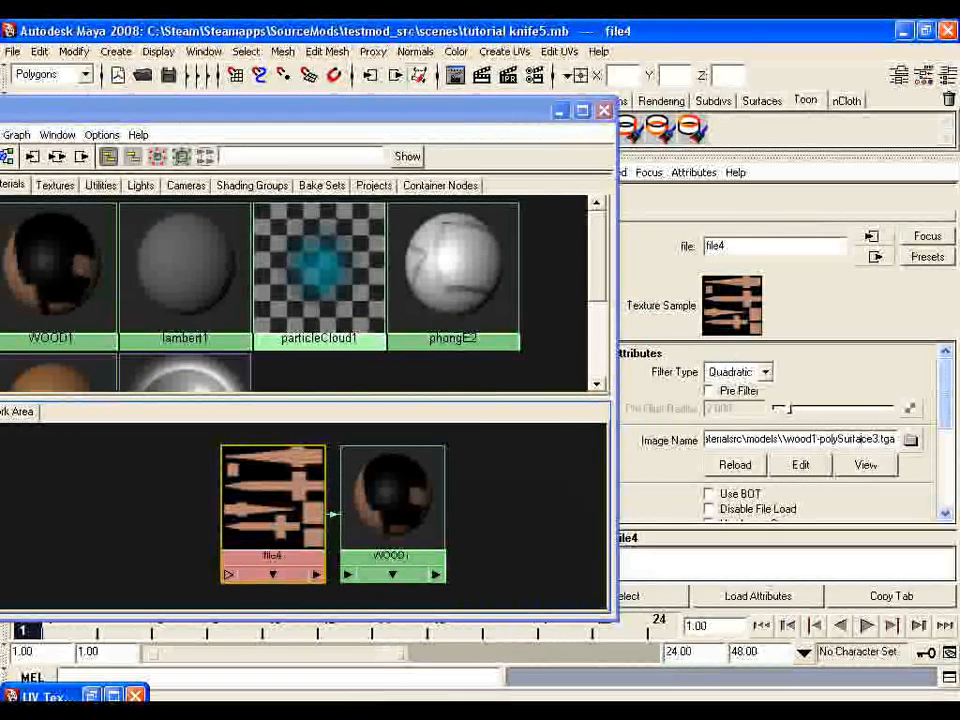
Rename wood1-polySurface3.tga to BakedSword.tga in file4's image browser and load it as the texture image
{"action": "left_click", "coordinate": [911, 440]}
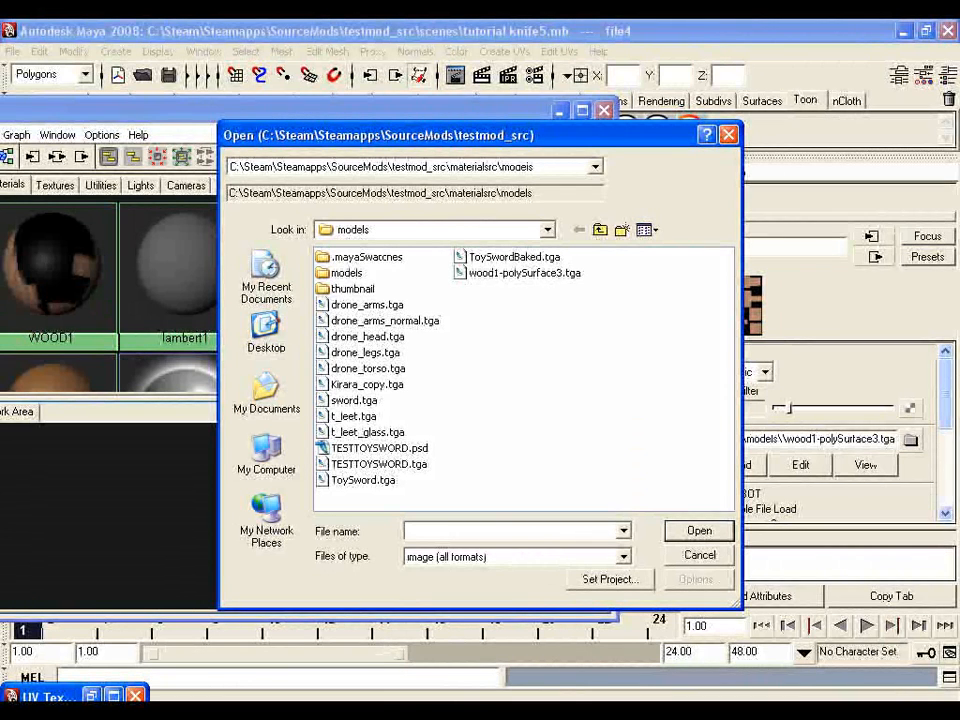
{"action": "left_click", "coordinate": [524, 273]}
{"action": "key", "text": "F2"}
{"action": "left_click_drag", "start_coordinate": [565, 273], "coordinate": [469, 273]}
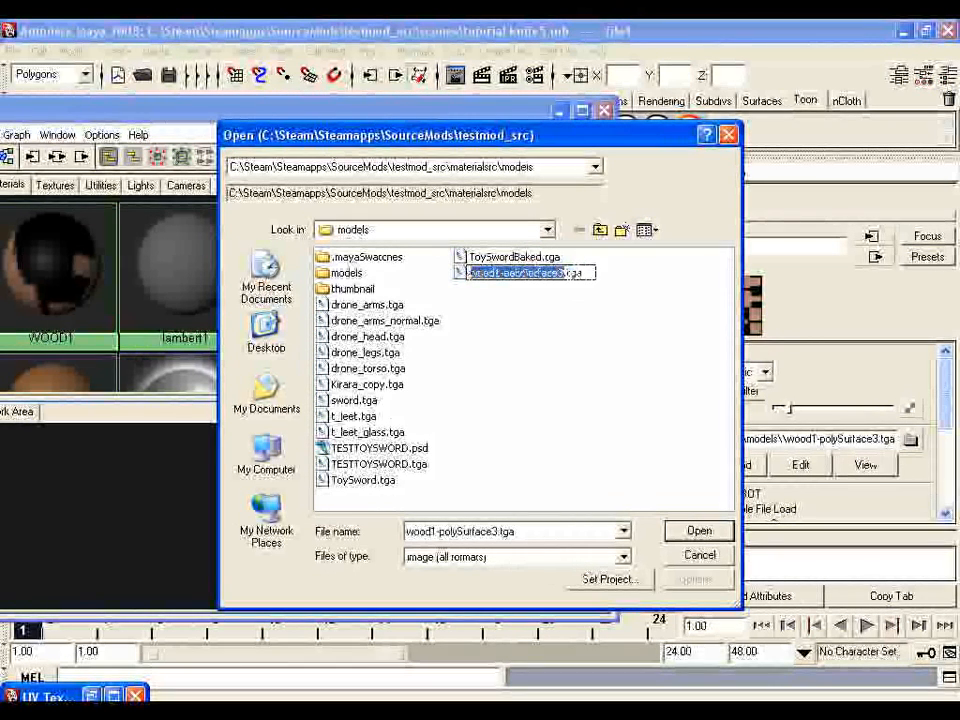
{"action": "type", "text": "BakedEl"}
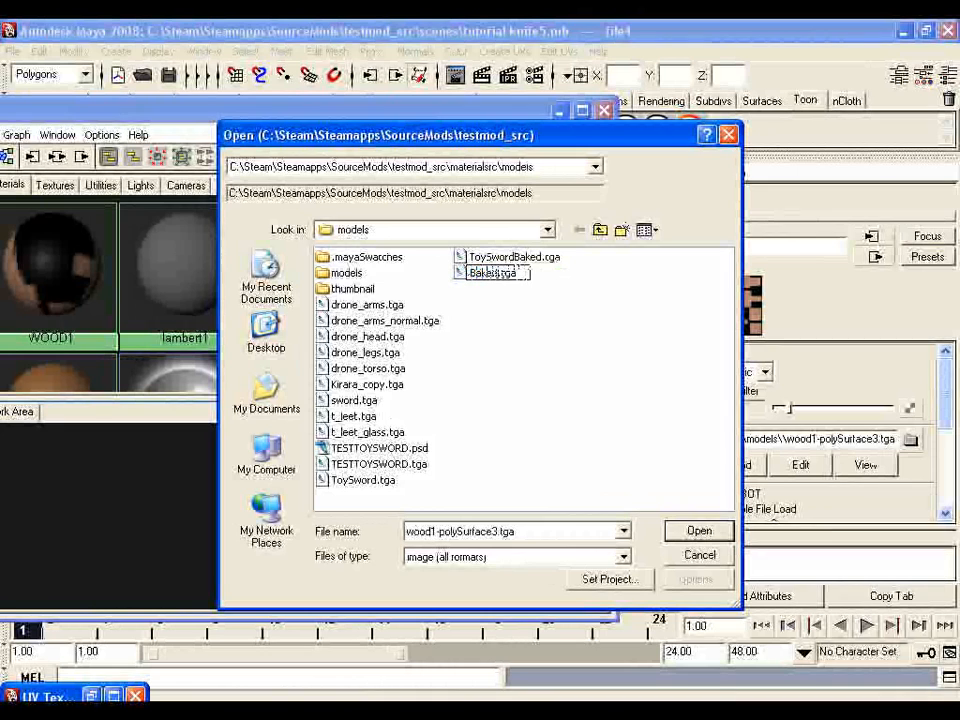
{"action": "type", "text": "ord"}
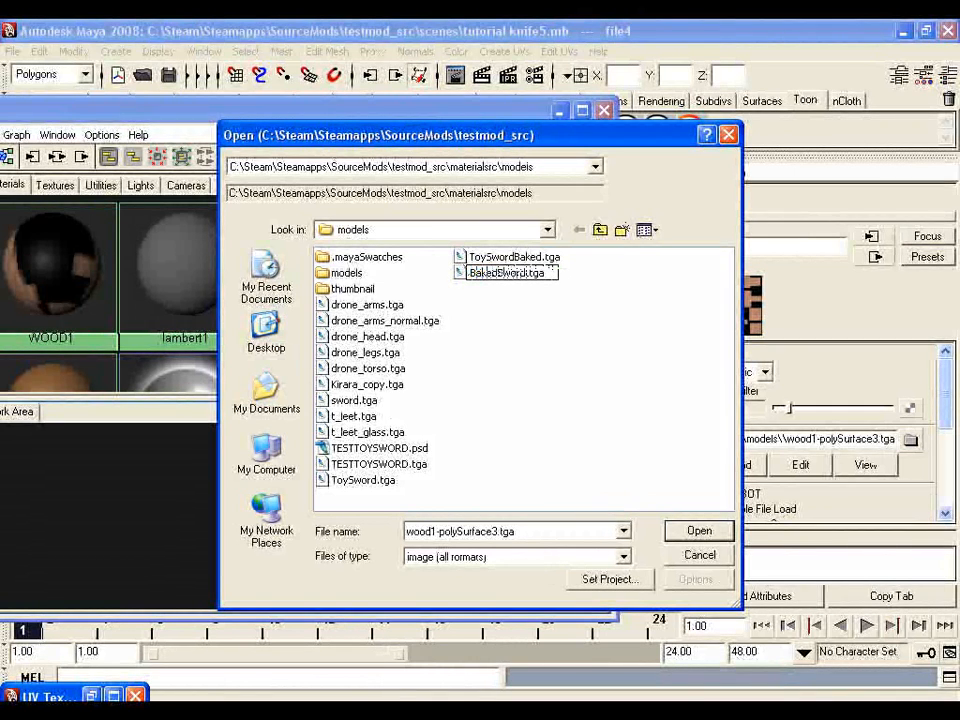
{"action": "key", "text": "Return"}
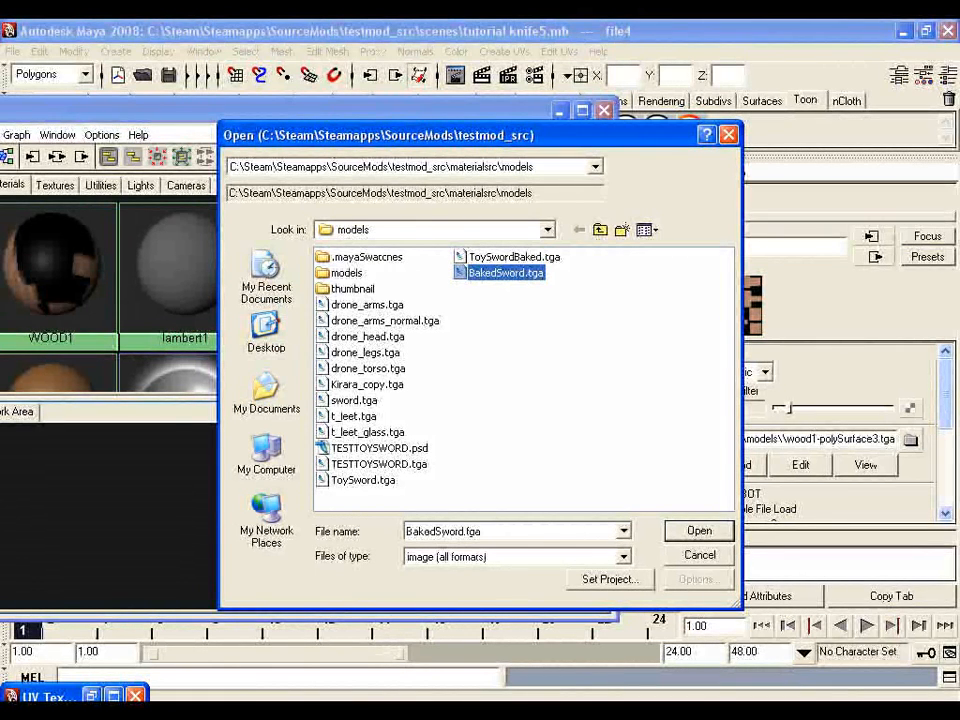
{"action": "key", "text": "Return"}
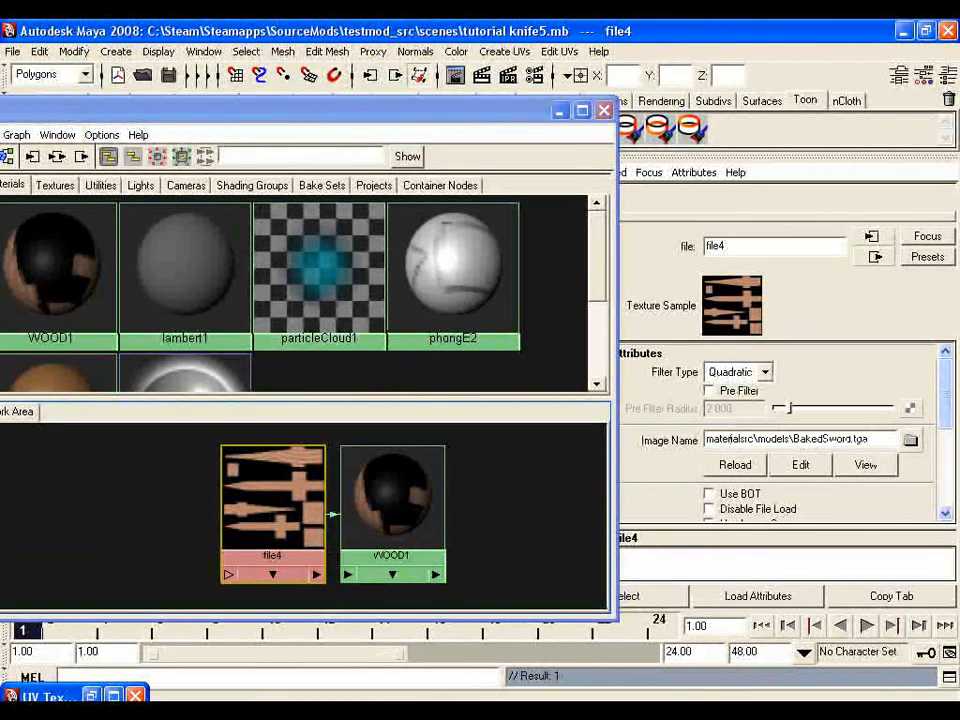
Check the knife mesh in the viewports and the file4 texture's new image path in the Hypershade
{"action": "left_click", "coordinate": [560, 111]}
{"action": "left_click", "coordinate": [497, 304]}
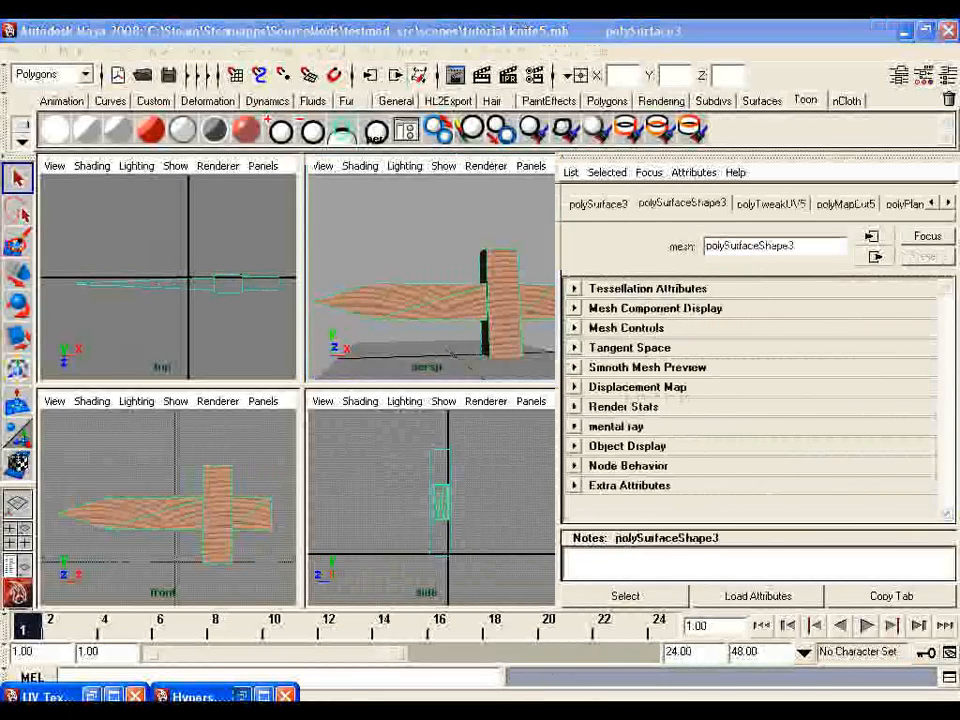
{"action": "left_click", "coordinate": [241, 694]}
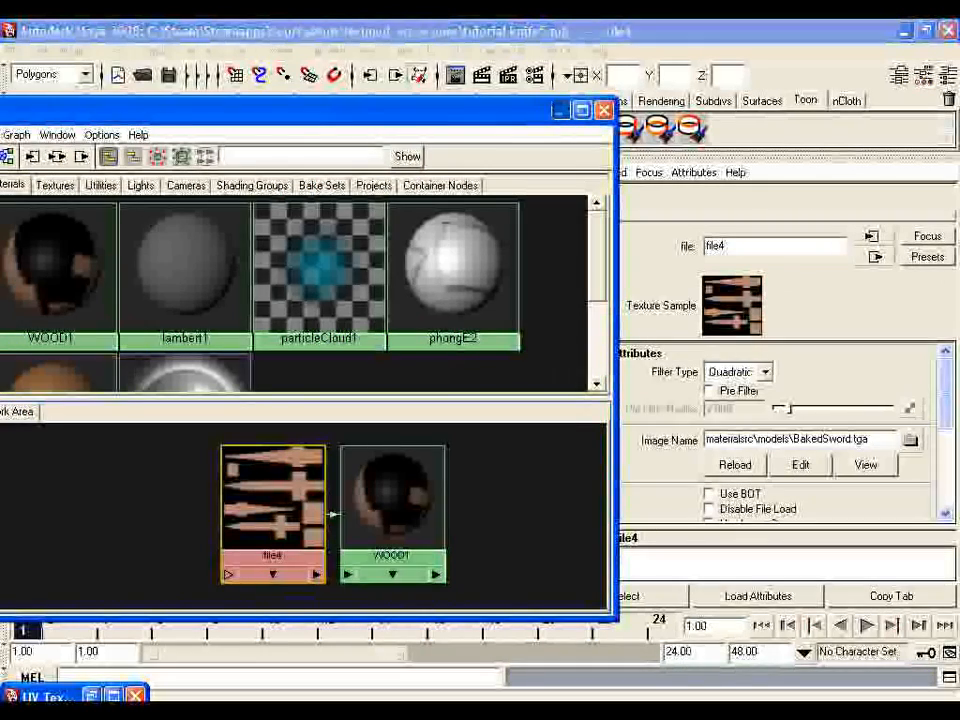
{"action": "left_click", "coordinate": [560, 111]}
Render the knife in the perspective view with the renamed BakedSword.tga texture, checking it from different sides
{"action": "left_click_drag", "start_coordinate": [440, 280], "coordinate": [408, 290], "text": "alt"}
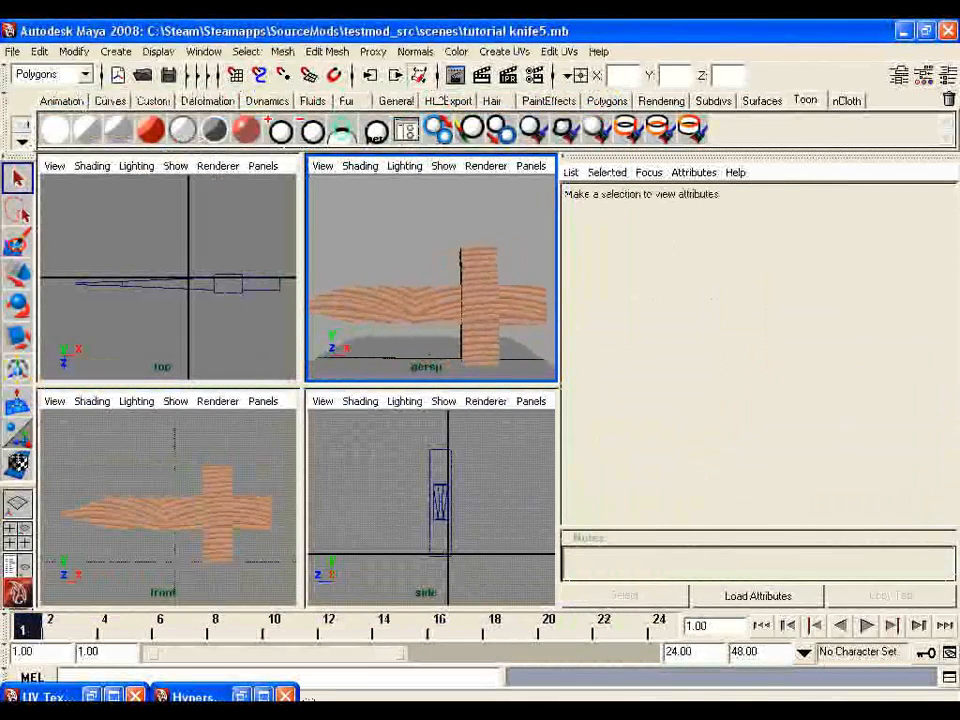
{"action": "left_click", "coordinate": [482, 75]}
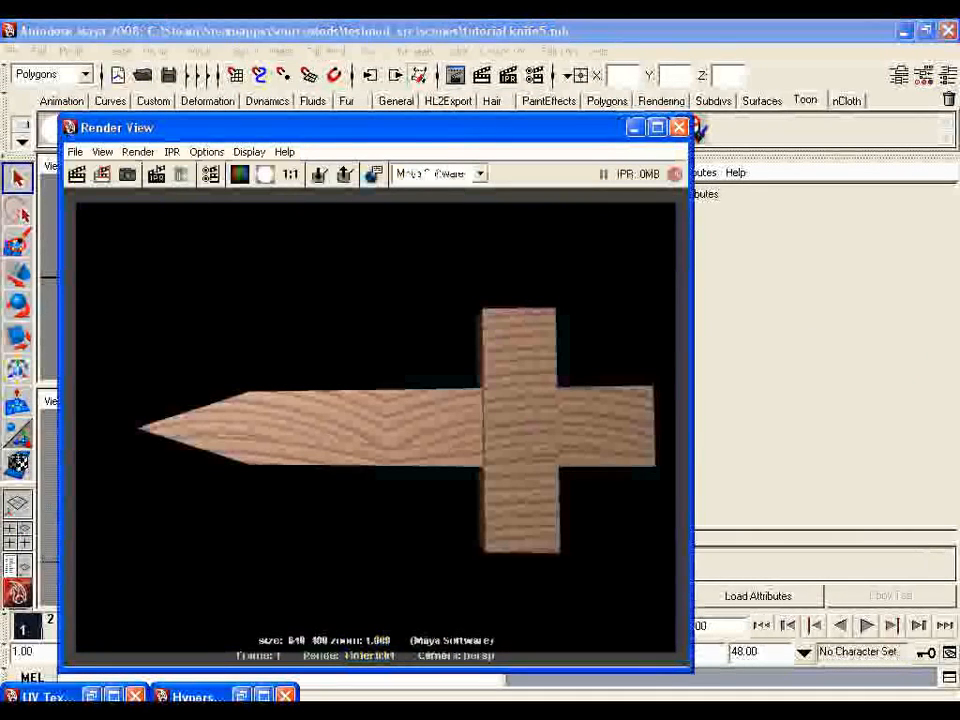
{"action": "left_click", "coordinate": [680, 127]}
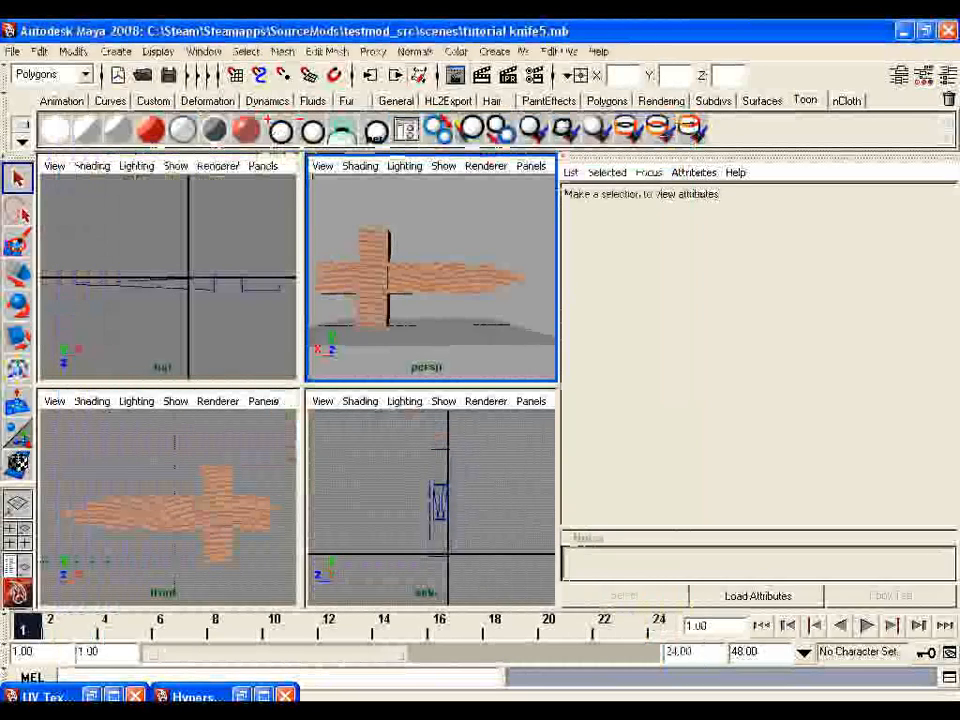
{"action": "left_click_drag", "start_coordinate": [430, 270], "coordinate": [430, 290], "text": "alt"}
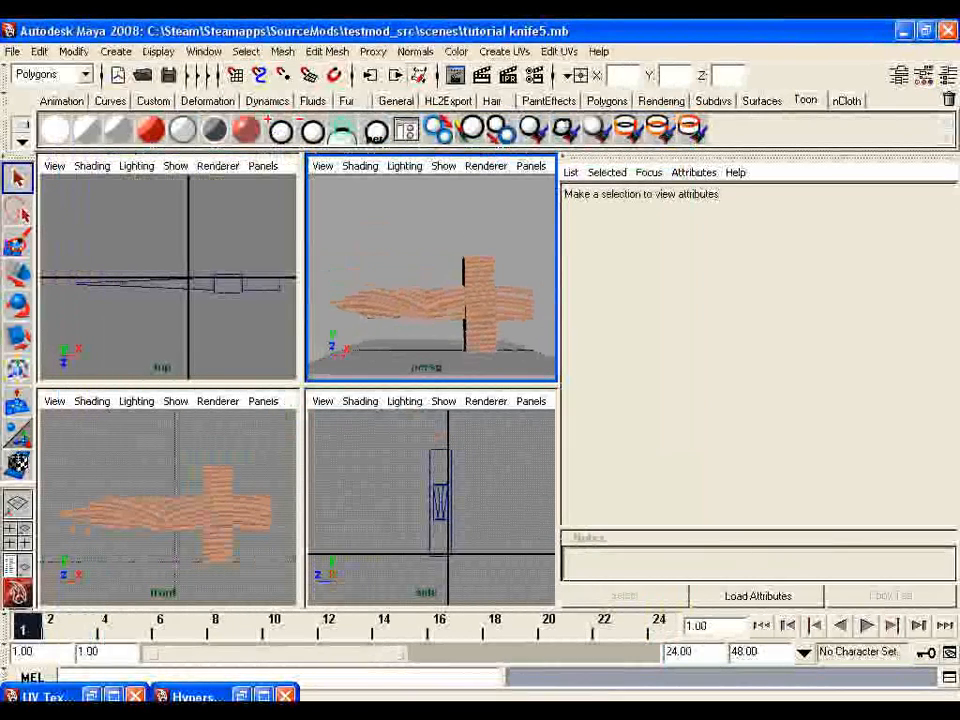
{"action": "left_click", "coordinate": [482, 75]}
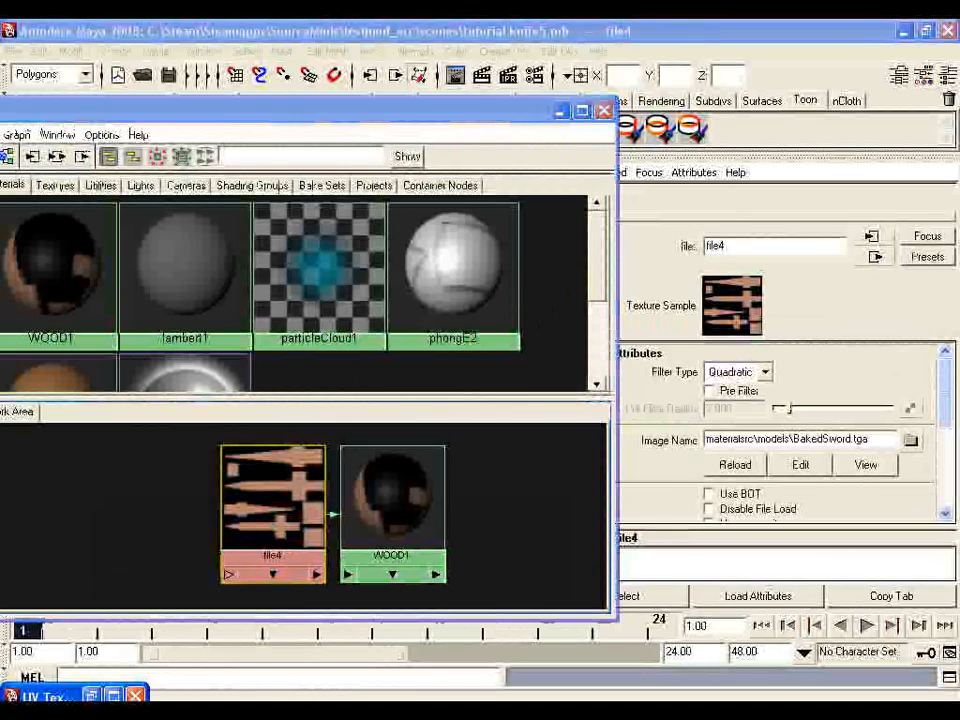
Open ToySwordBaked.tga in Photoshop from file4's image browser, close the image and return to Maya
{"action": "left_click", "coordinate": [911, 440]}
{"action": "left_click", "coordinate": [496, 272]}
{"action": "right_click", "coordinate": [496, 270]}
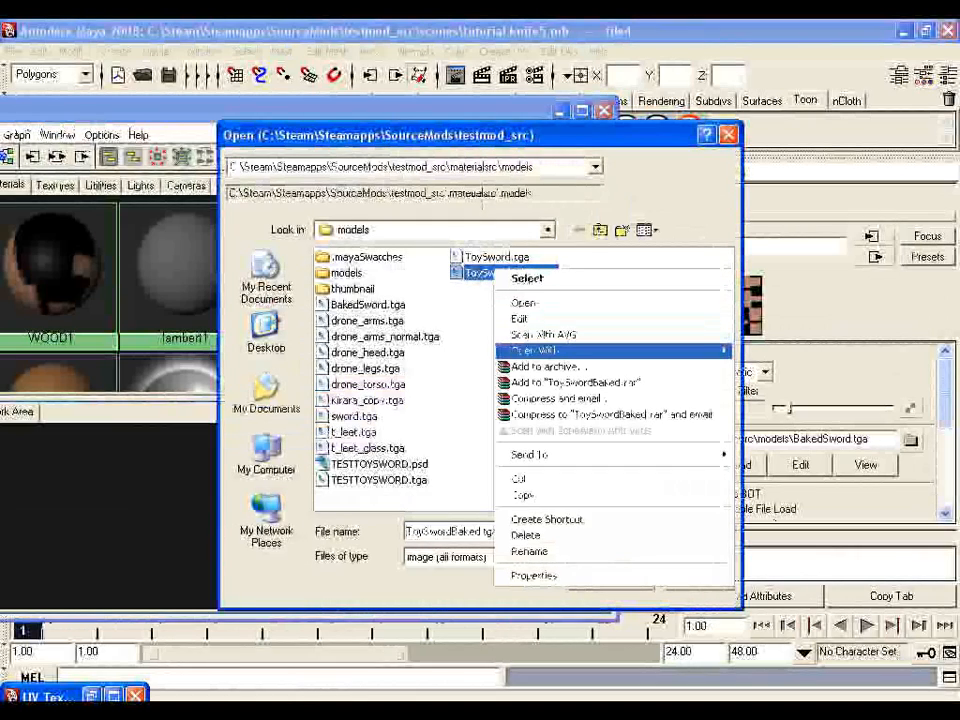
{"action": "left_click", "coordinate": [800, 352]}
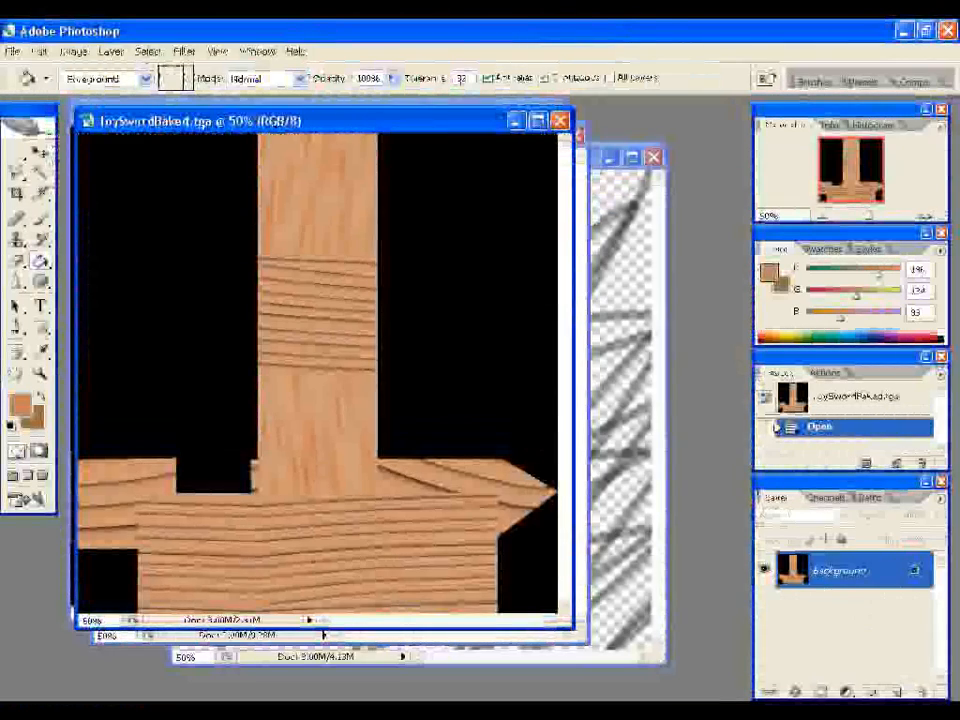
{"action": "left_click_drag", "start_coordinate": [310, 121], "coordinate": [368, 148]}
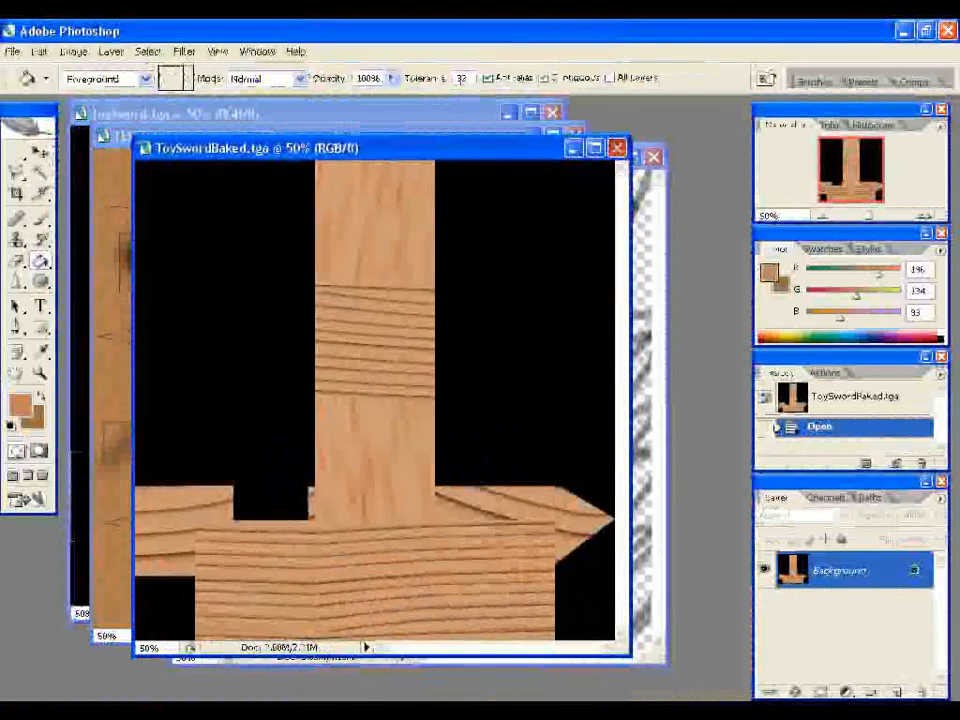
{"action": "left_click", "coordinate": [617, 148]}
{"action": "left_click", "coordinate": [565, 712]}
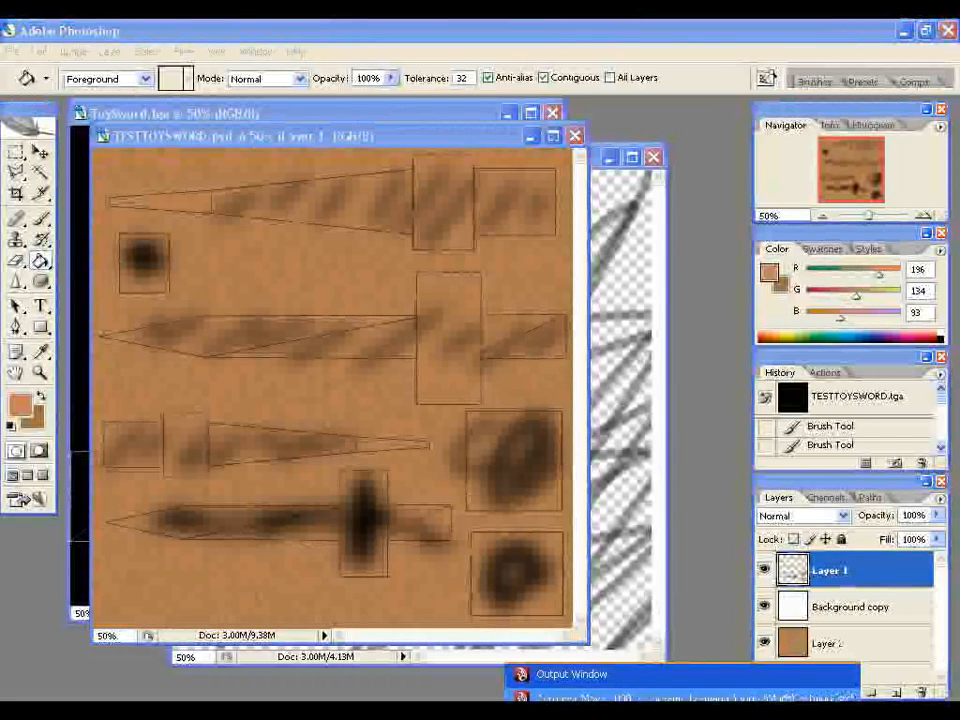
{"action": "left_click", "coordinate": [565, 697]}
Open BakedSword.tga in Photoshop from the image browser to view the baked wood layout, and return to Maya
{"action": "left_click", "coordinate": [345, 304]}
{"action": "right_click", "coordinate": [375, 302]}
{"action": "mouse_move", "coordinate": [440, 383]}
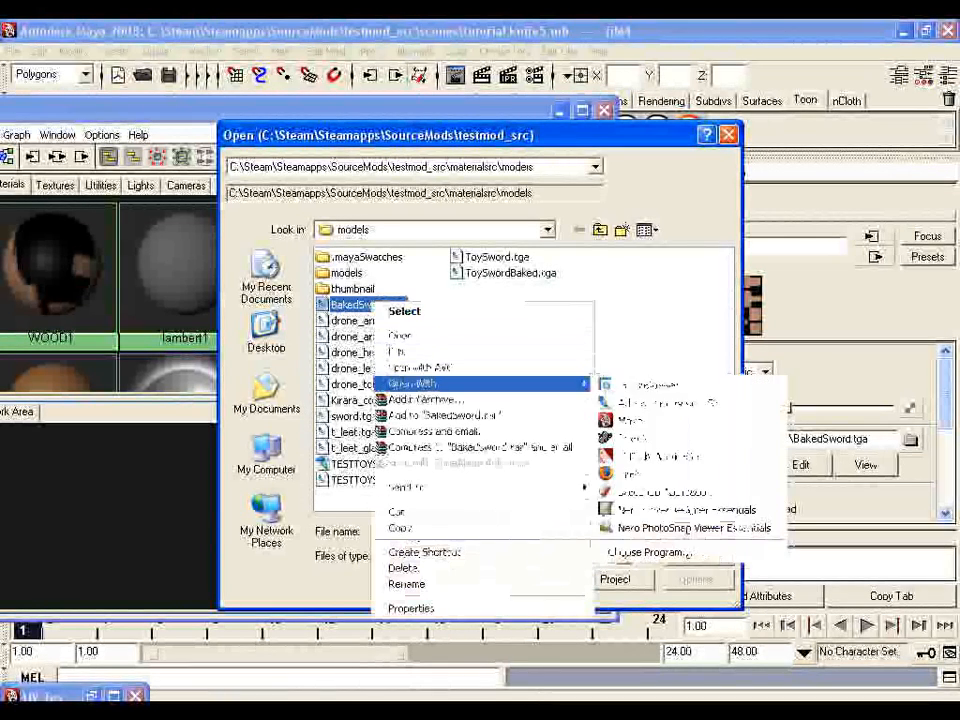
{"action": "left_click", "coordinate": [665, 401]}
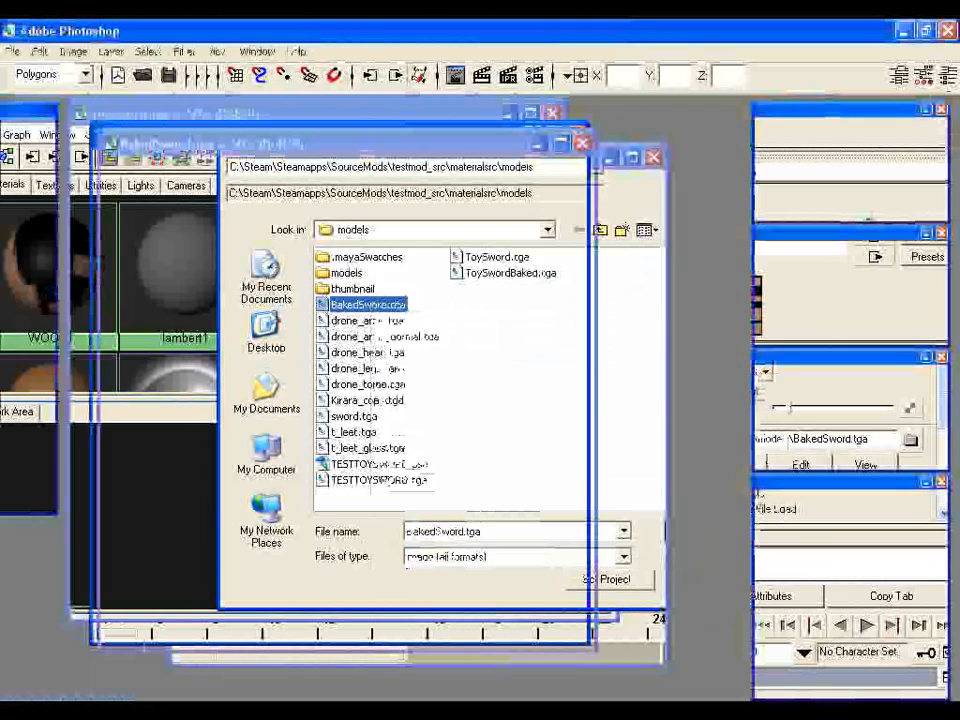
{"action": "key", "text": "v"}
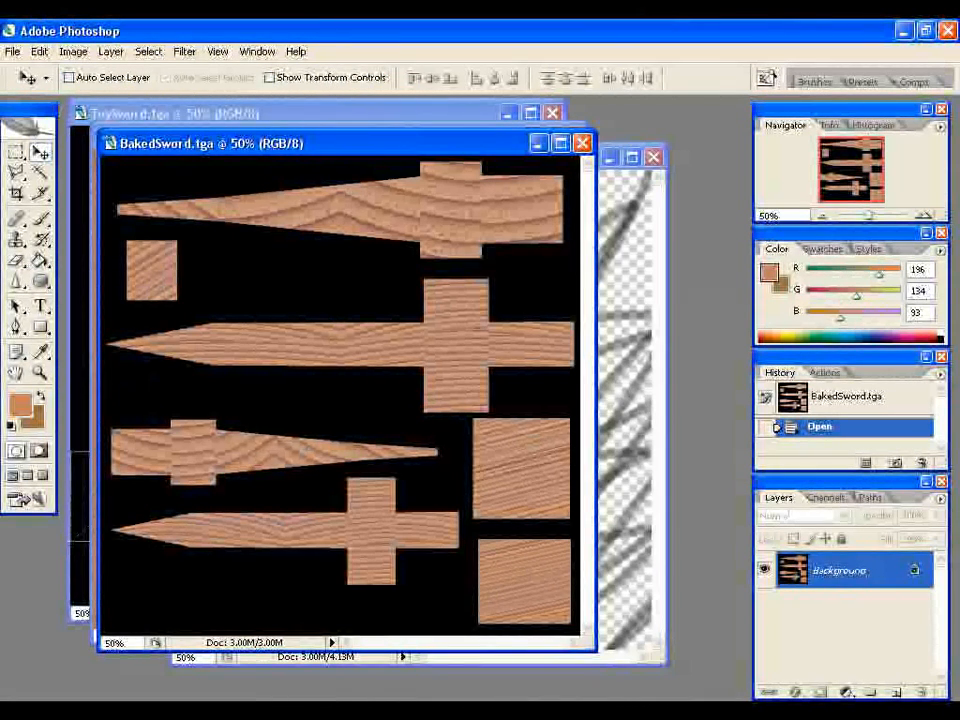
{"action": "left_click_drag", "start_coordinate": [350, 143], "coordinate": [438, 158]}
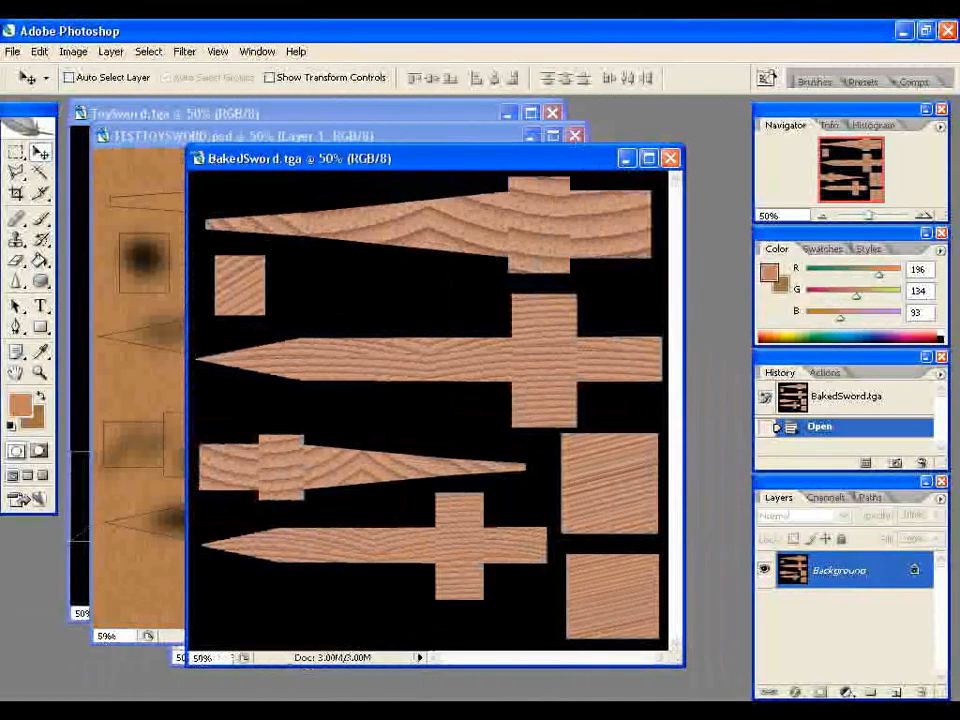
{"action": "left_click", "coordinate": [570, 712]}
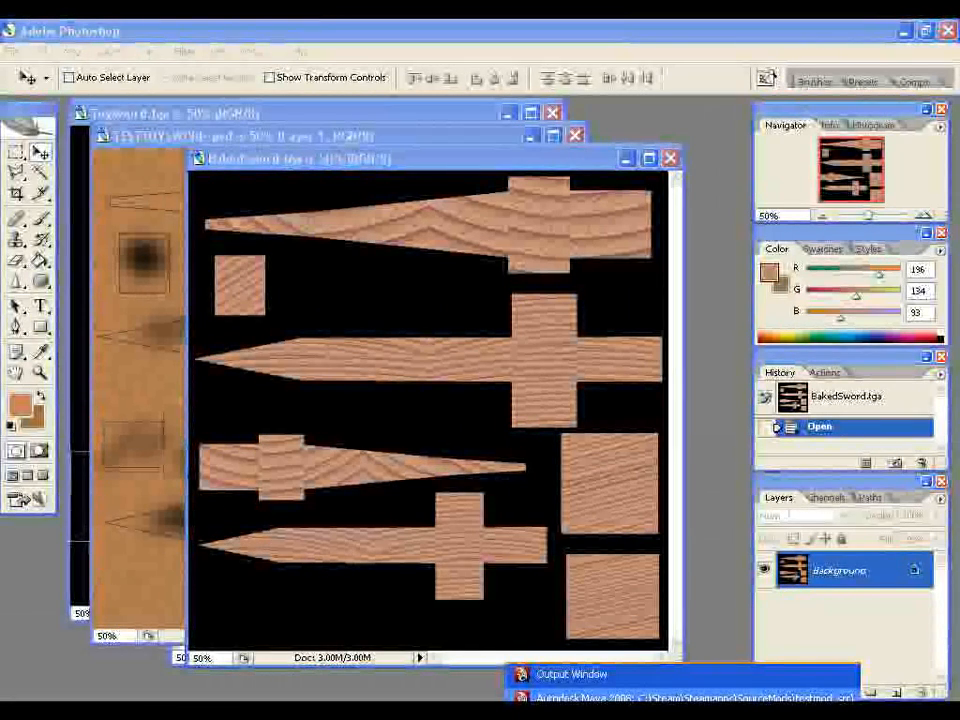
{"action": "left_click", "coordinate": [680, 697]}
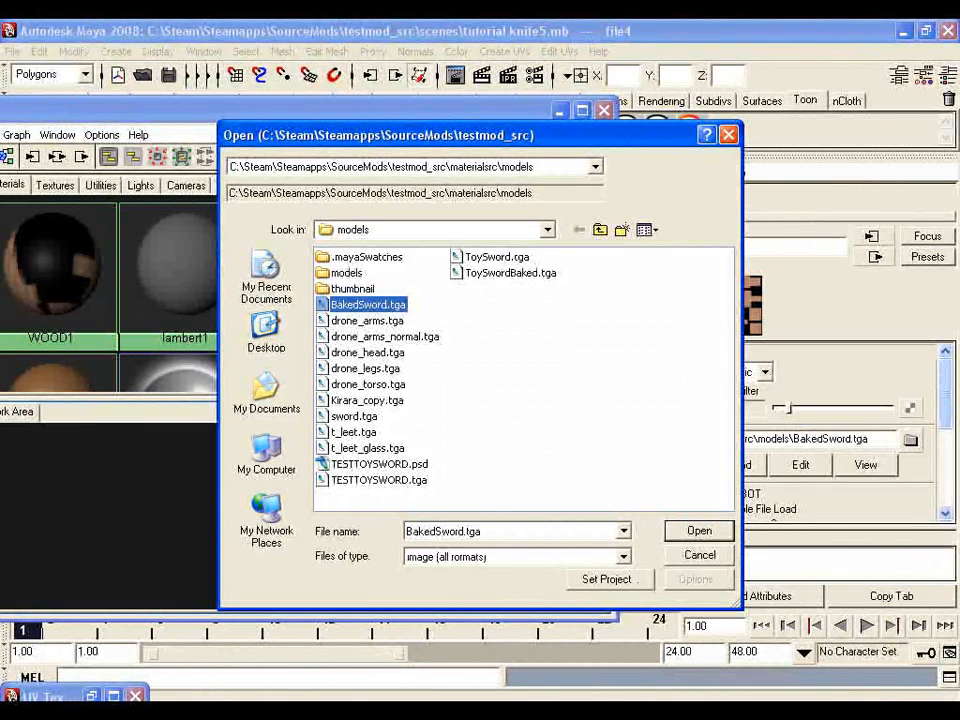
Close the image browser and the Hypershade, and save the knife scene
{"action": "left_click", "coordinate": [729, 134]}
{"action": "left_click", "coordinate": [604, 110]}
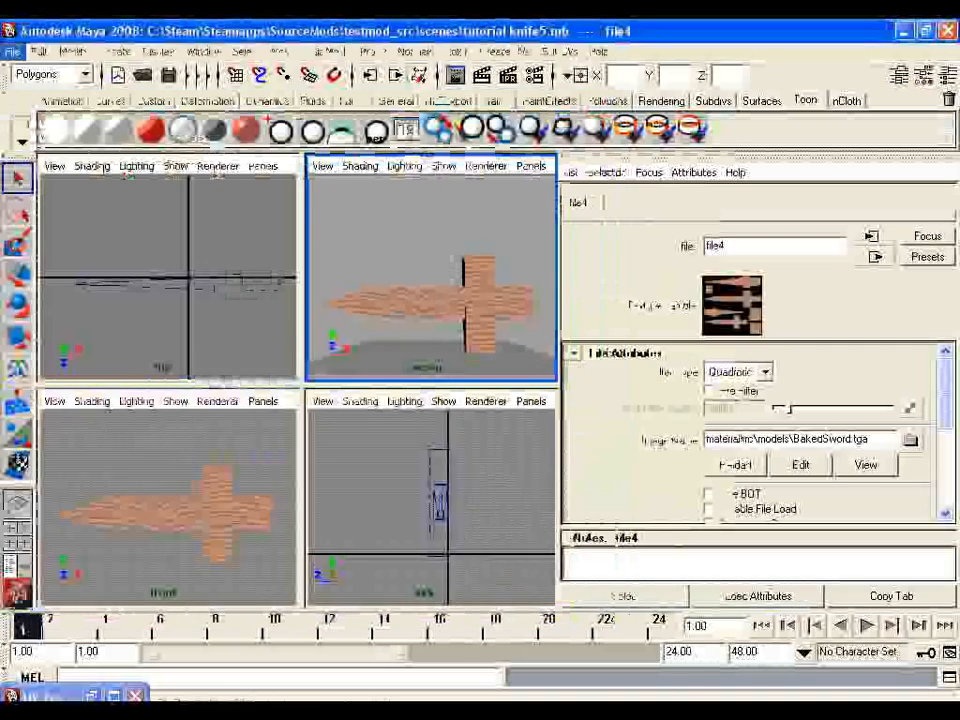
{"action": "left_click", "coordinate": [12, 51]}
{"action": "left_click", "coordinate": [45, 120]}
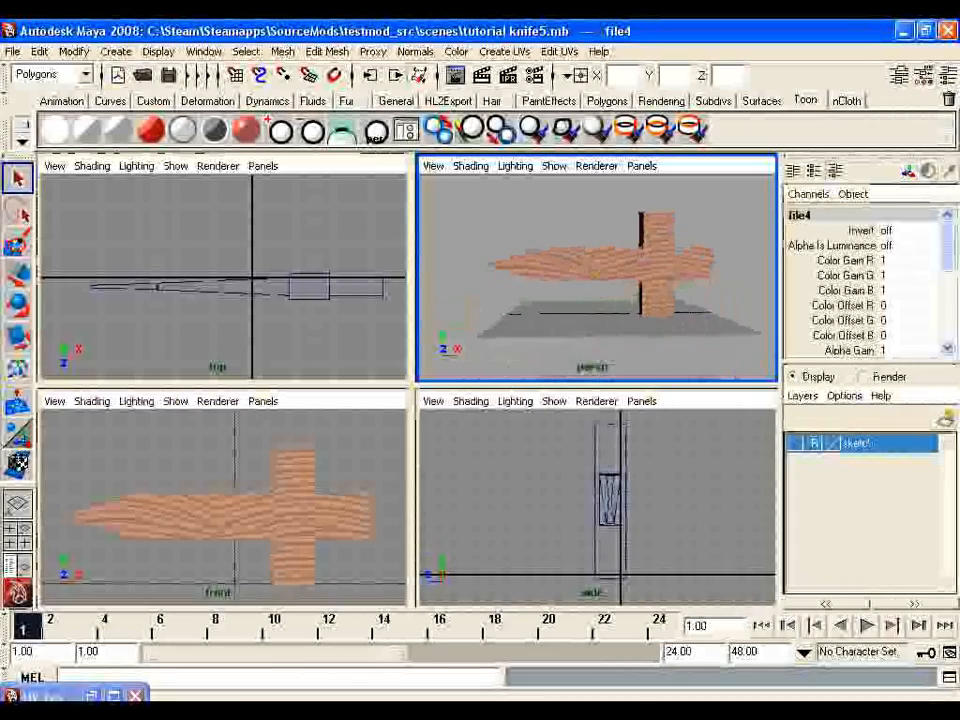
{"action": "left_click_drag", "start_coordinate": [530, 280], "coordinate": [480, 280], "text": "alt"}
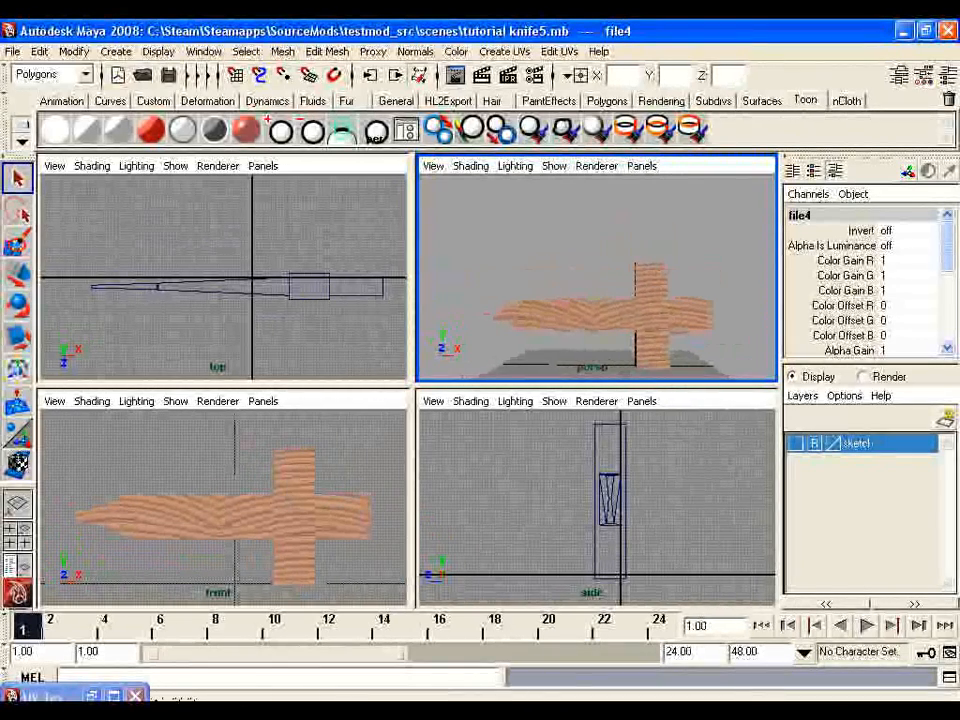
{"action": "left_click", "coordinate": [12, 51]}
{"action": "left_click", "coordinate": [46, 120]}
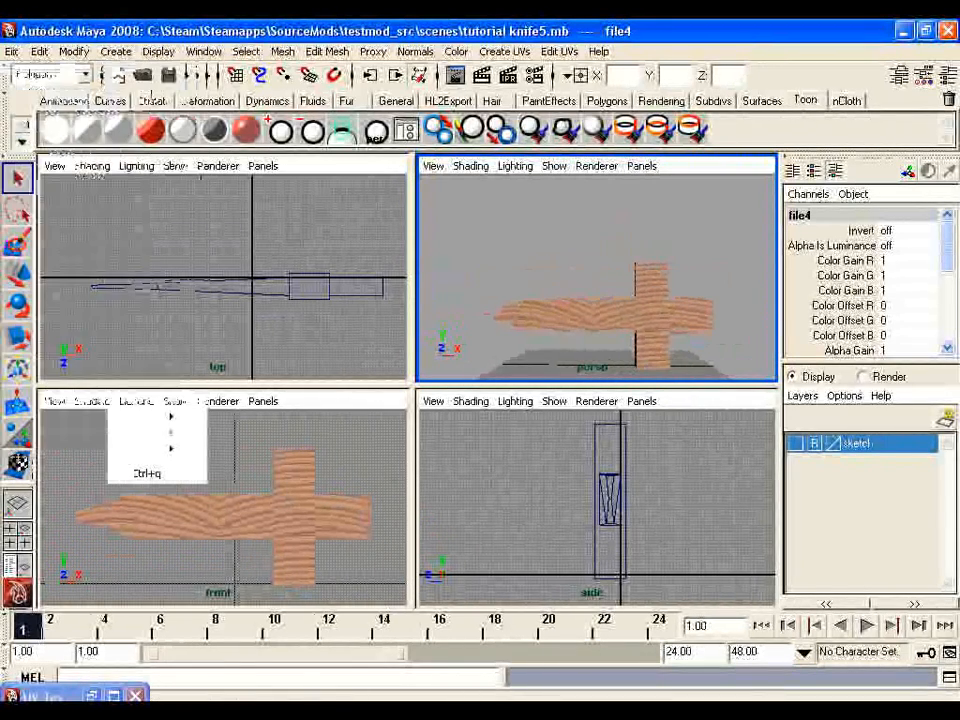